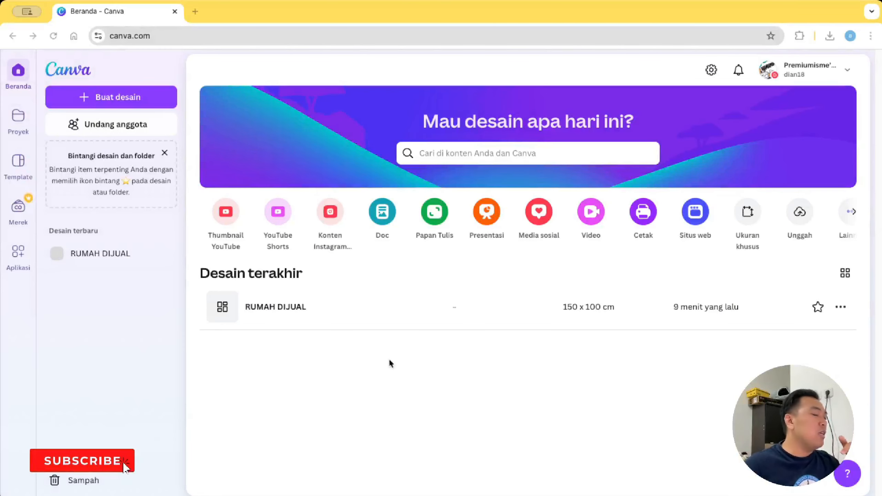
Step: Open the 'Buat desain' create-design dialog from the Canva home page
click(155, 104)
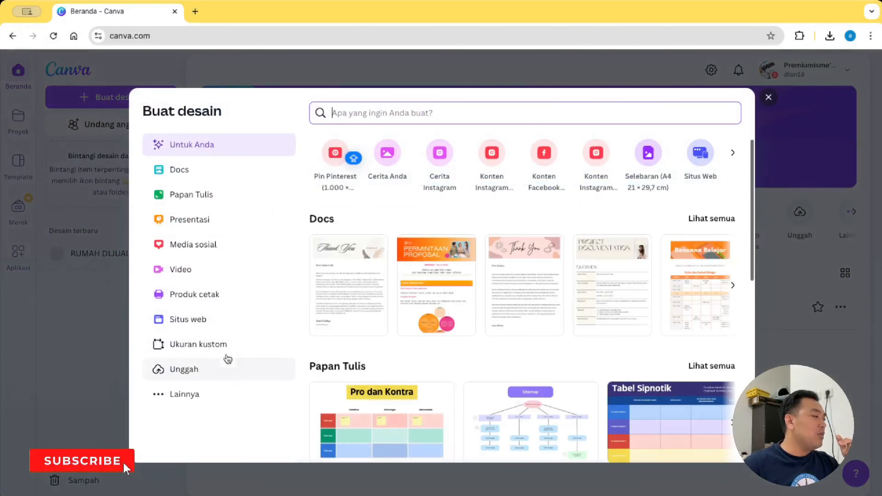
Step: Create a new blank custom-size design measuring 150 × 100 cm
click(225, 350)
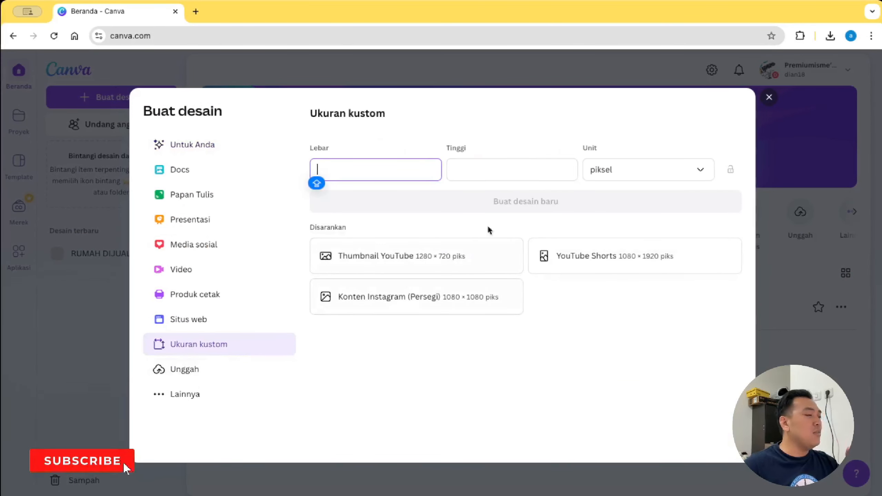
click(625, 174)
click(604, 279)
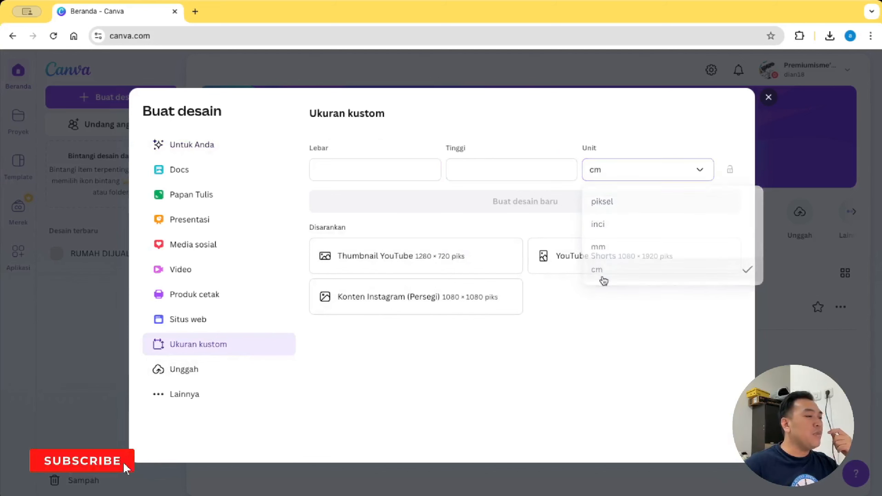
click(402, 163)
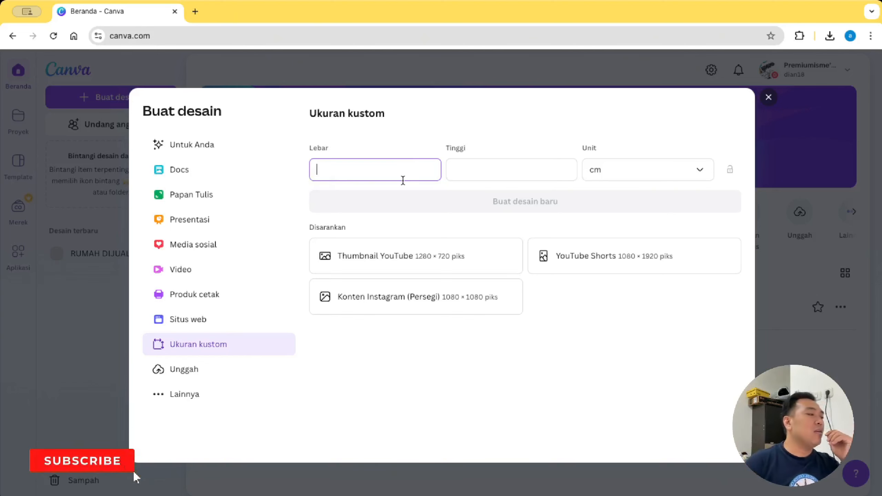
text(150)
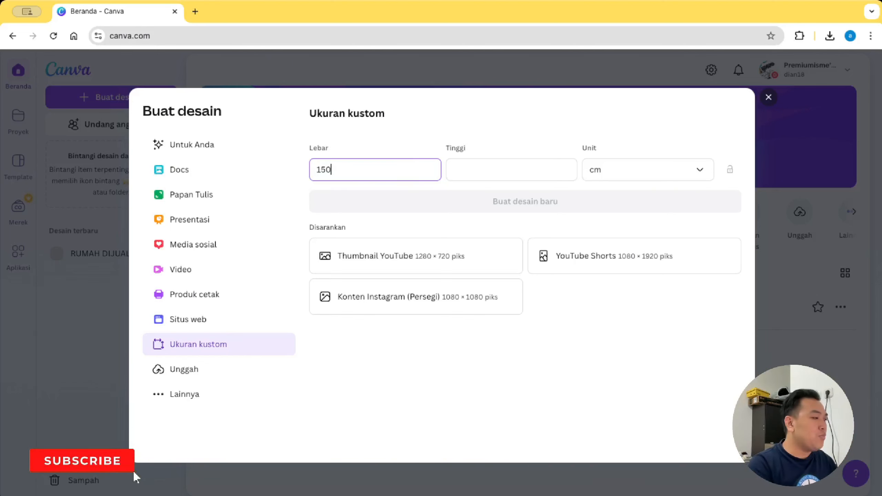
key(Tab)
text(80)
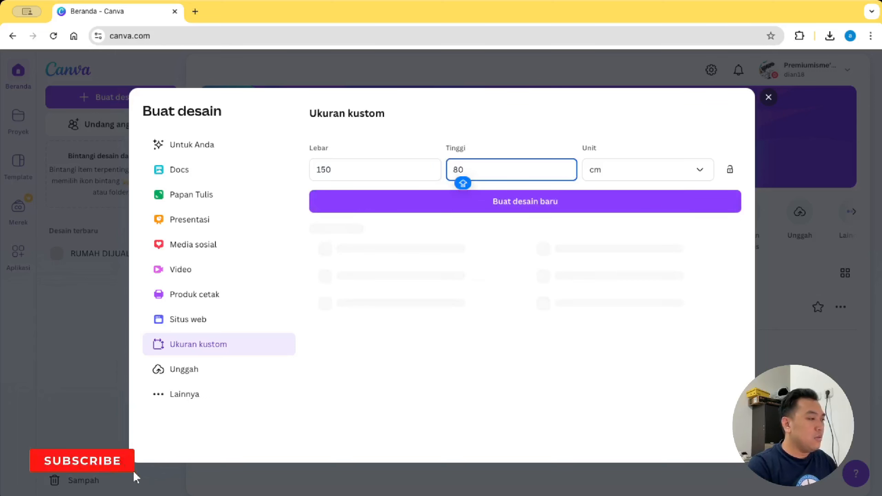
key(BackSpace)
key(BackSpace)
text(100)
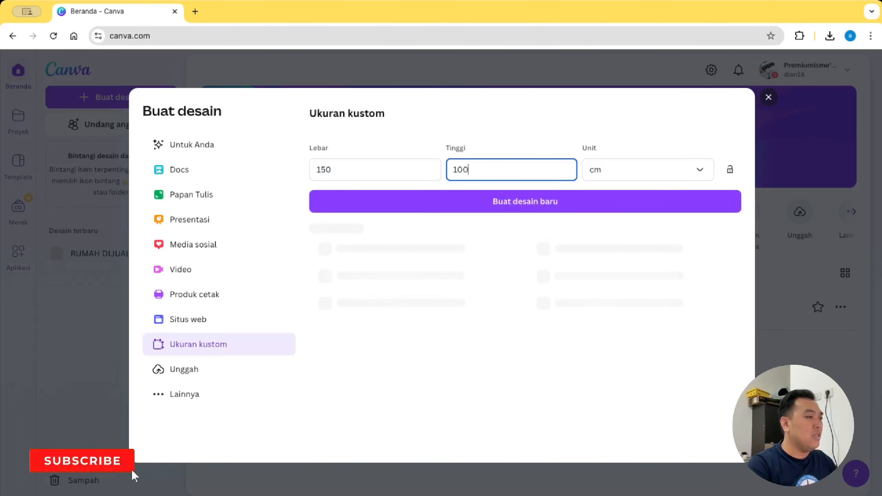
double_click(393, 169)
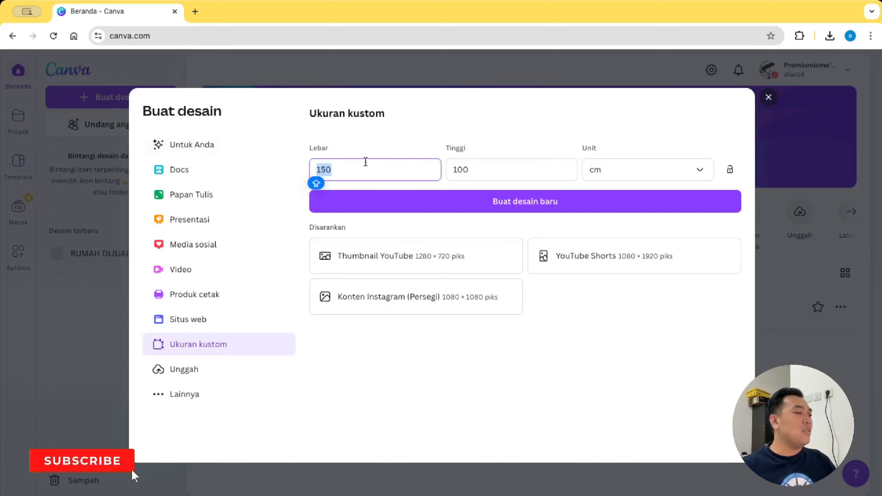
double_click(494, 169)
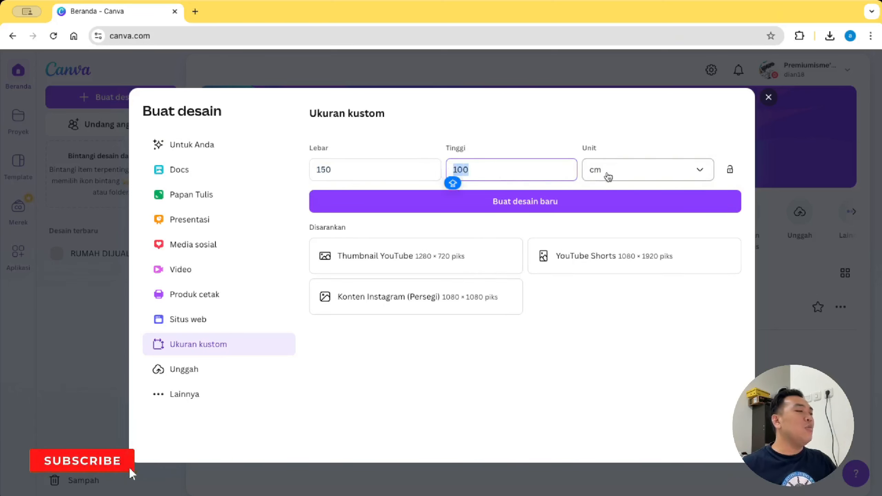
click(561, 172)
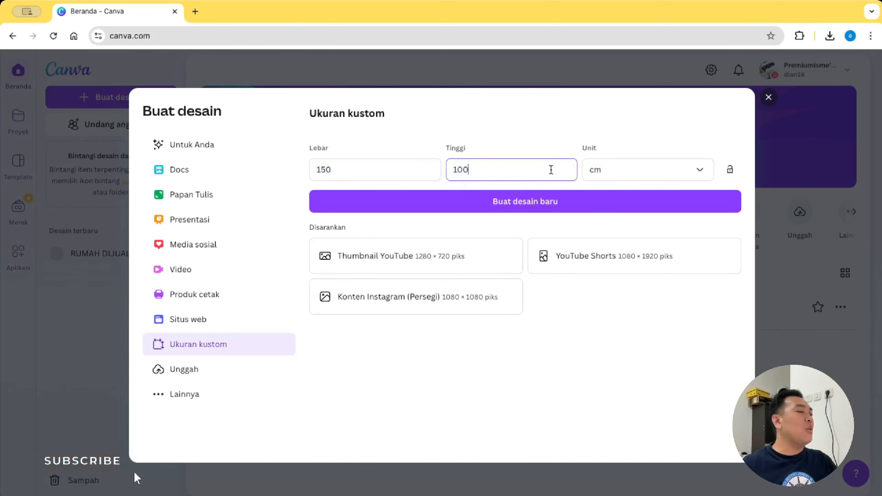
click(557, 209)
click(529, 97)
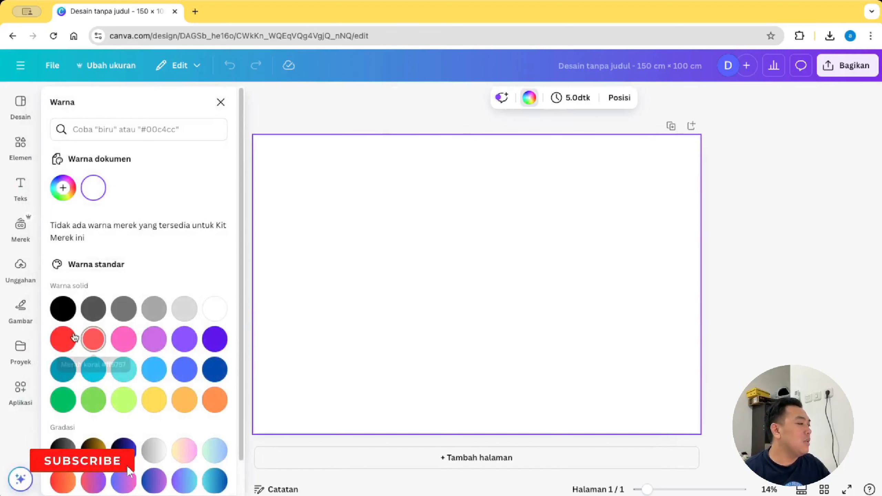
Step: Fill the page background red and add a square from Elements
click(64, 338)
click(717, 202)
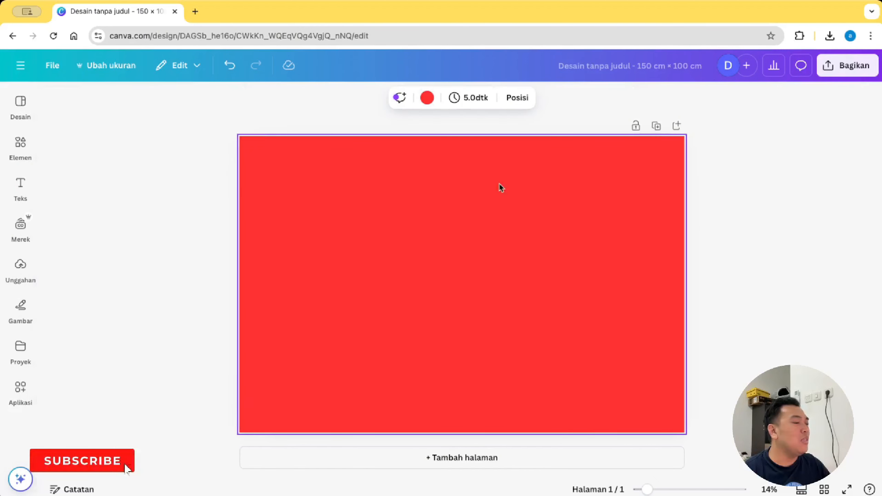
click(22, 145)
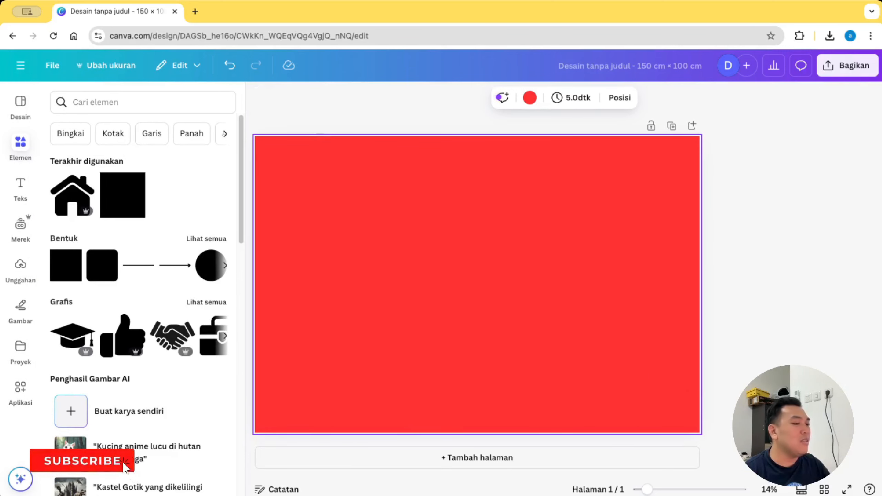
drag(647, 490, 647, 490)
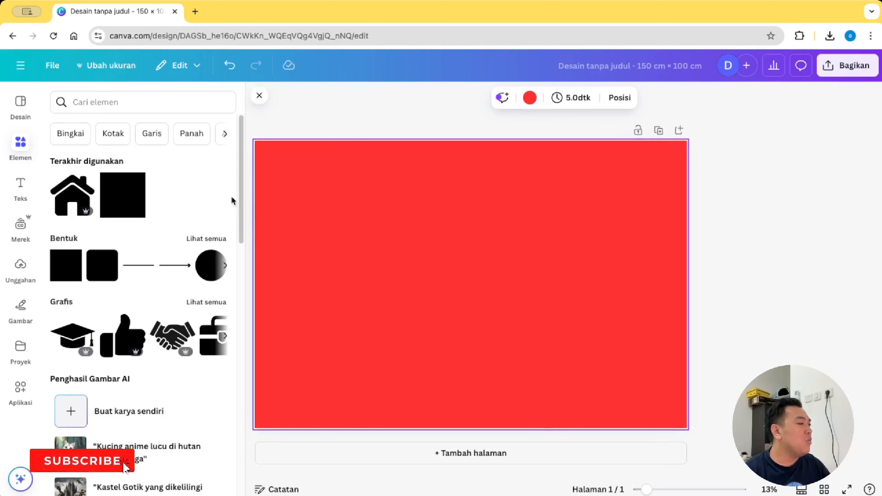
click(118, 201)
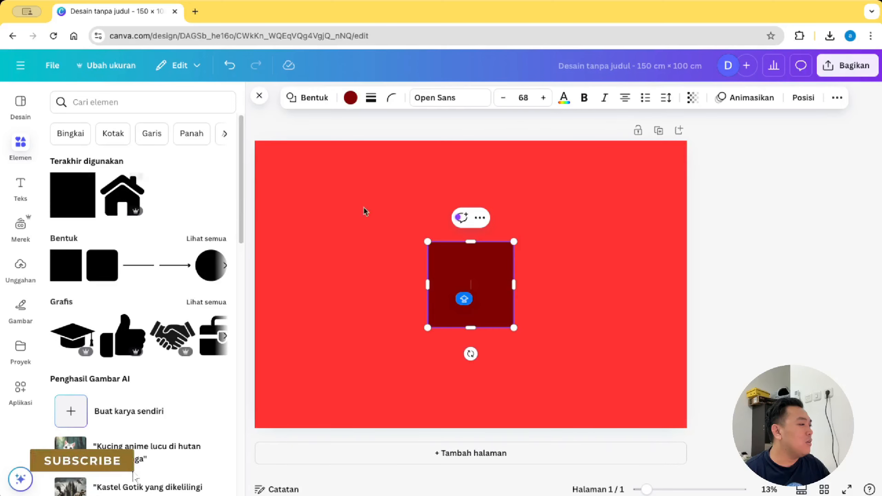
Step: Stretch the square to nearly cover the page and centre it
click(650, 282)
drag(469, 278, 302, 182)
drag(346, 231, 680, 427)
click(811, 344)
drag(613, 315, 609, 312)
click(757, 292)
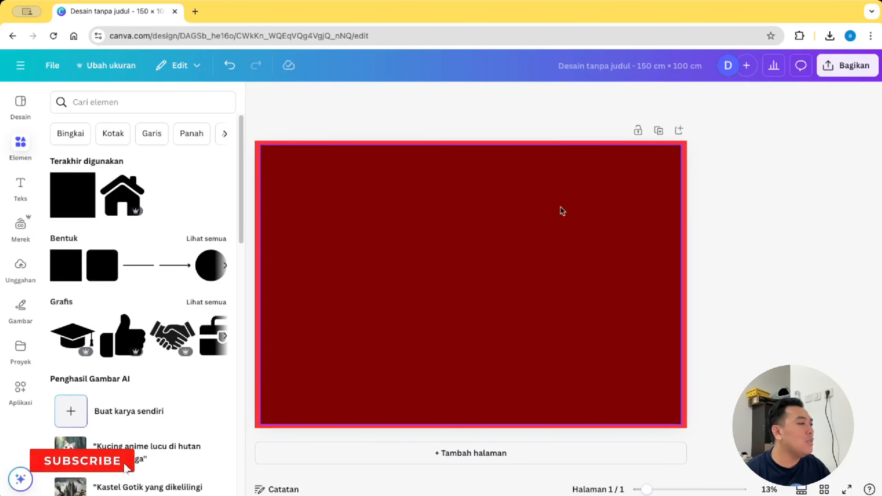
Step: Fill the large rectangle yellow (#ffde59), leaving a thin red border
click(266, 159)
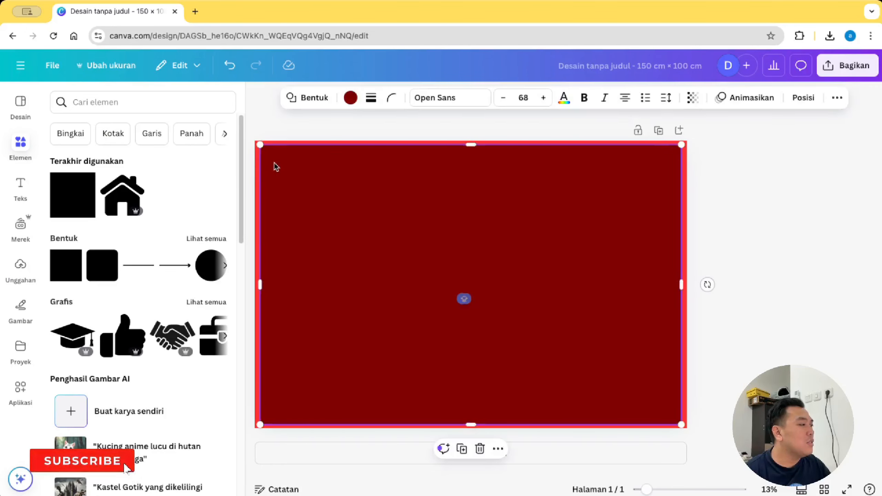
click(351, 98)
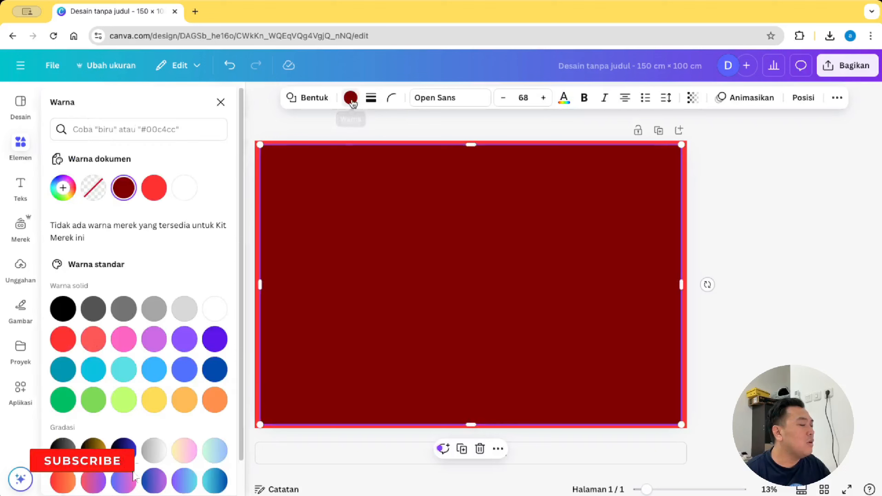
click(154, 400)
click(755, 279)
click(755, 276)
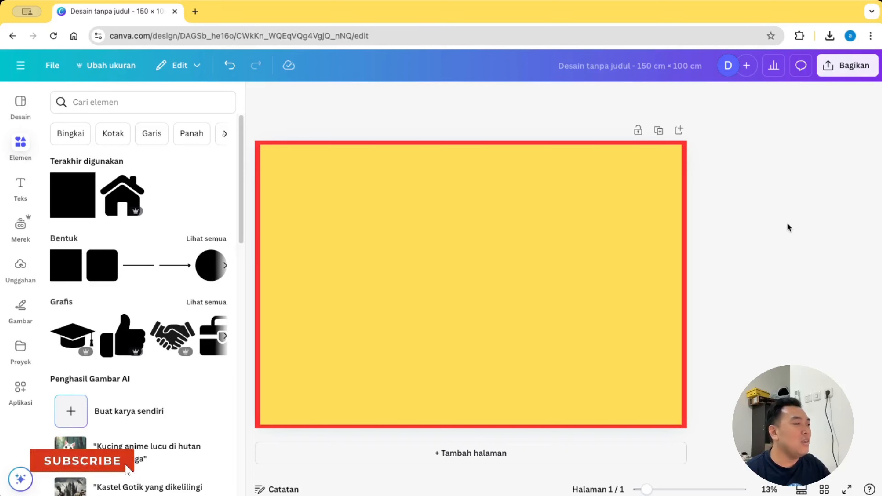
click(26, 187)
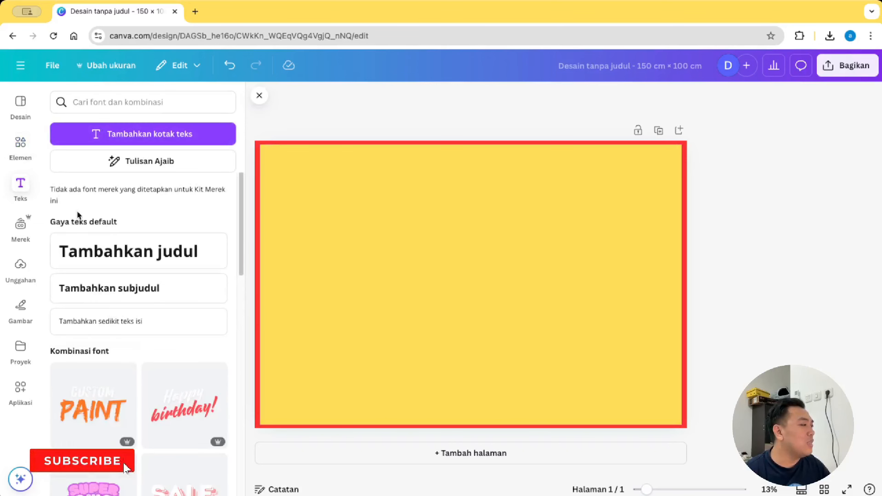
Step: Add an Arial heading reading 'RUMAH' and 'DIJUAL' on two lines
click(112, 259)
click(407, 99)
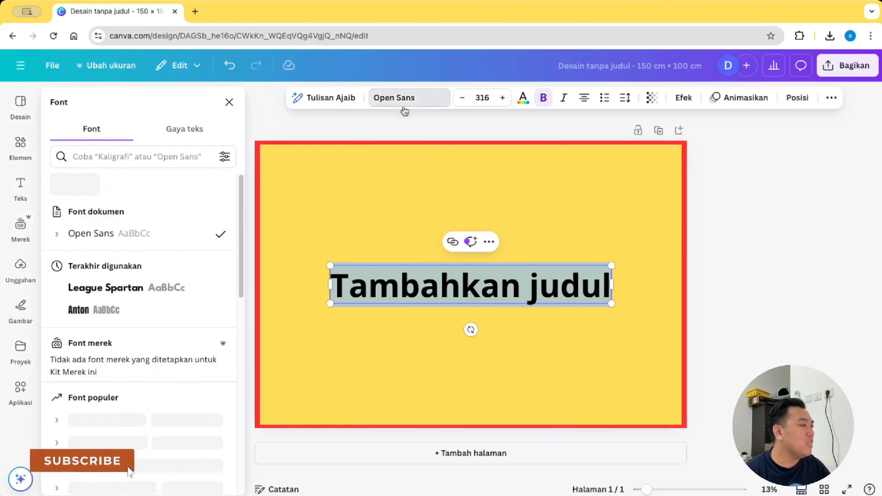
click(158, 157)
text(ARIAL)
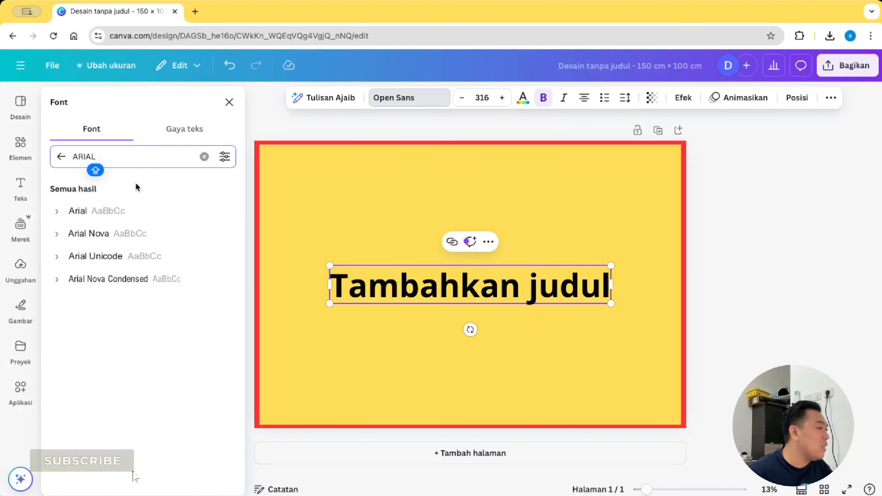
click(139, 212)
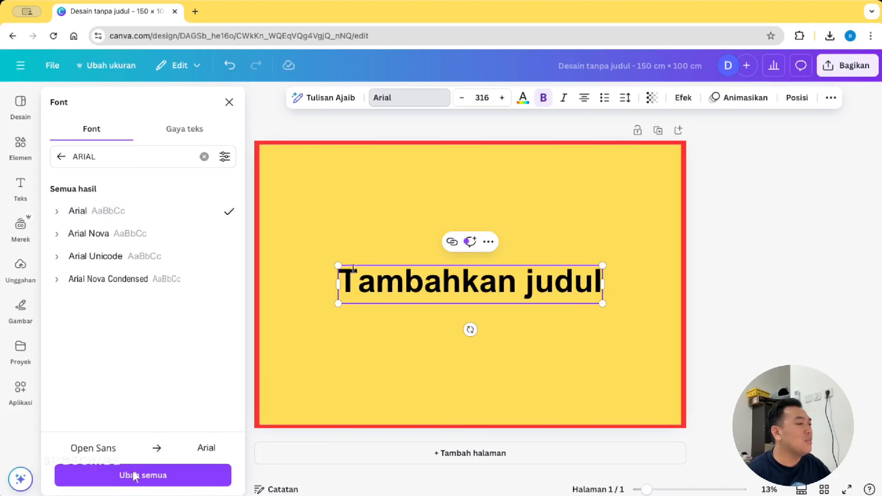
double_click(430, 290)
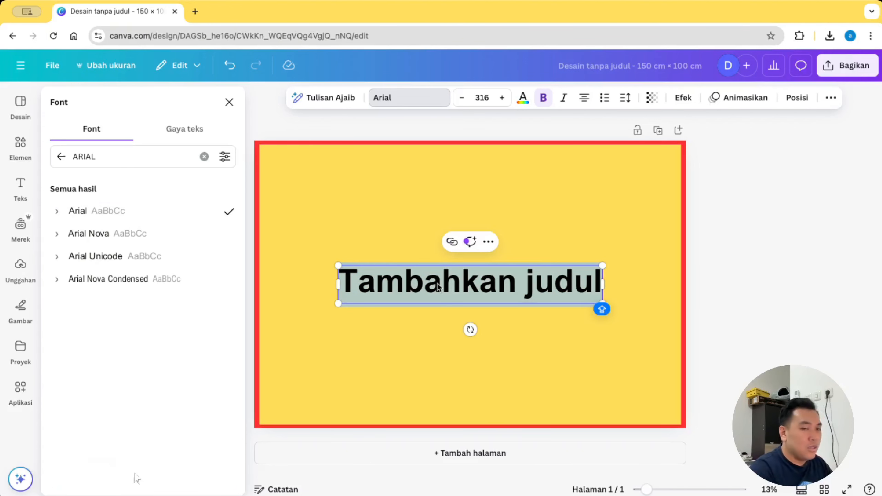
text(RUMAH)
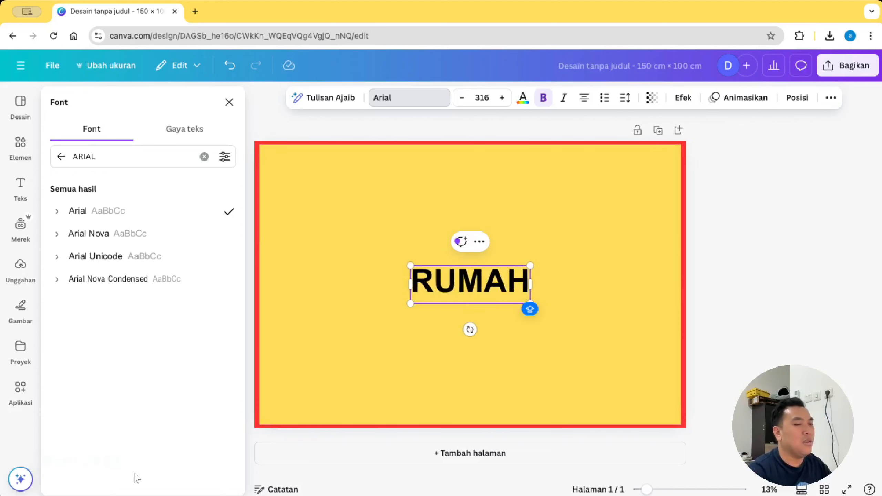
key(Return)
text(DUJU)
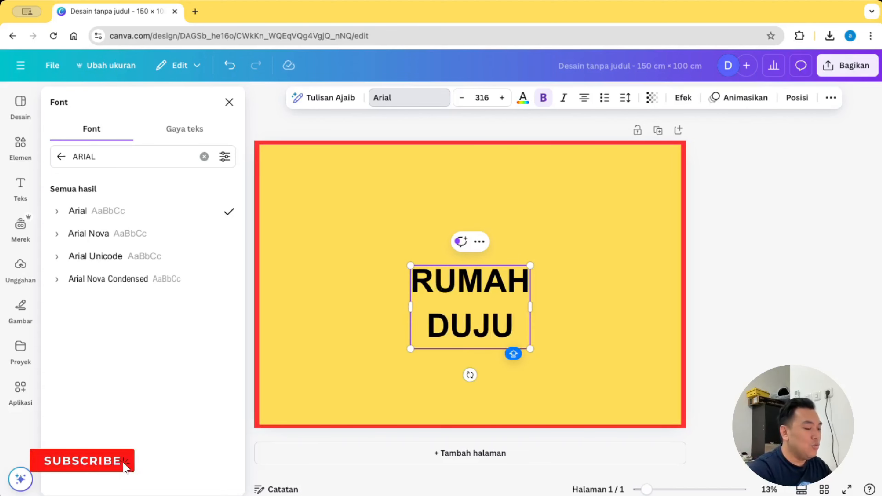
key(BackSpace)
key(BackSpace)
text(IJUAL)
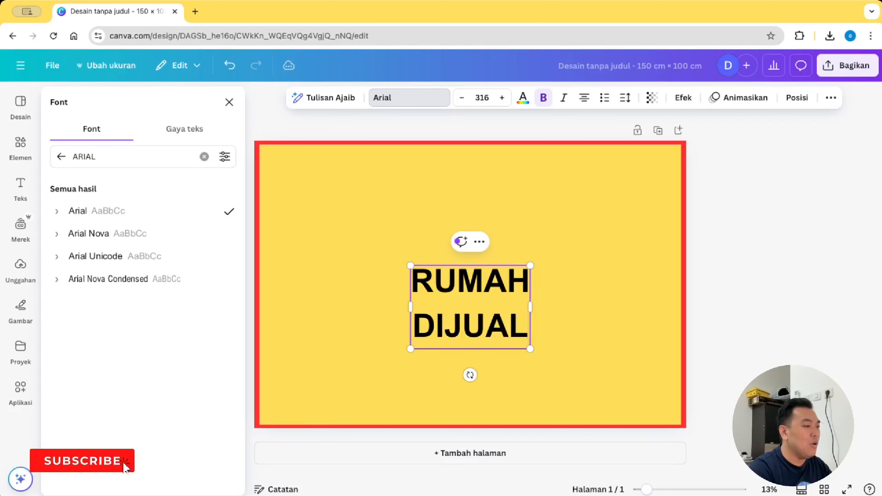
click(601, 283)
Step: Set the heading's letter spacing to 227 and line spacing to 1.03, and enlarge it
click(467, 292)
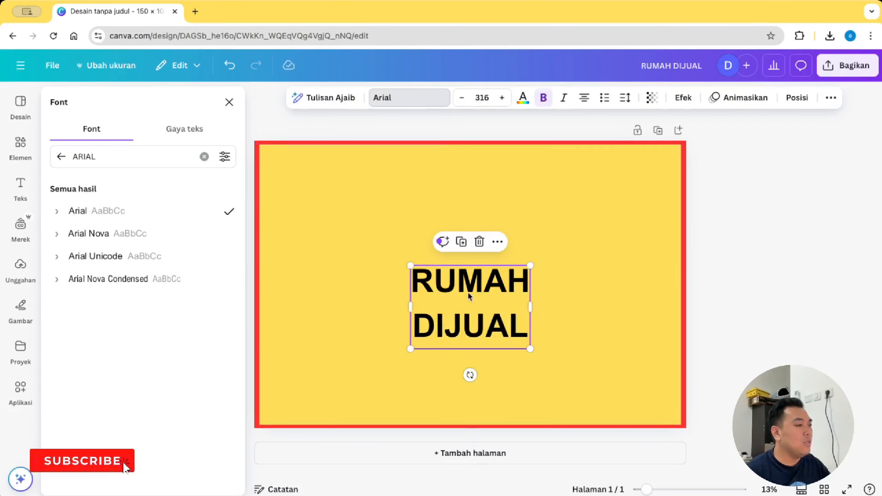
click(626, 98)
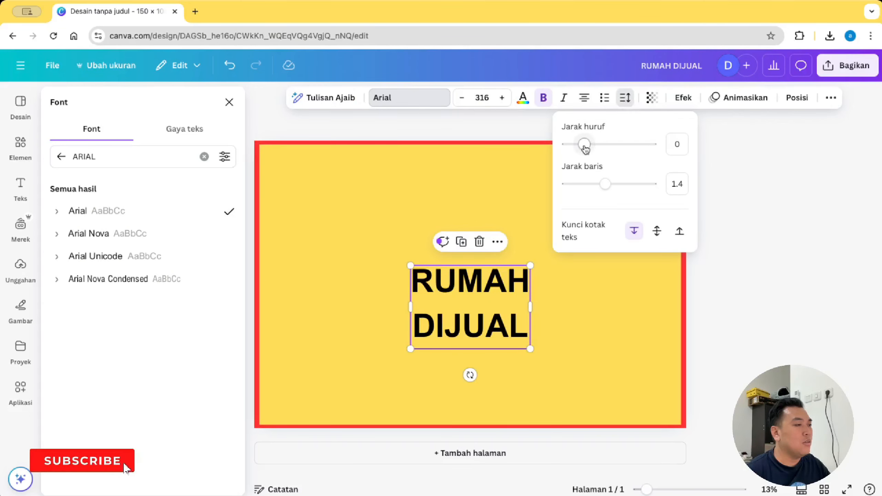
drag(585, 149, 595, 145)
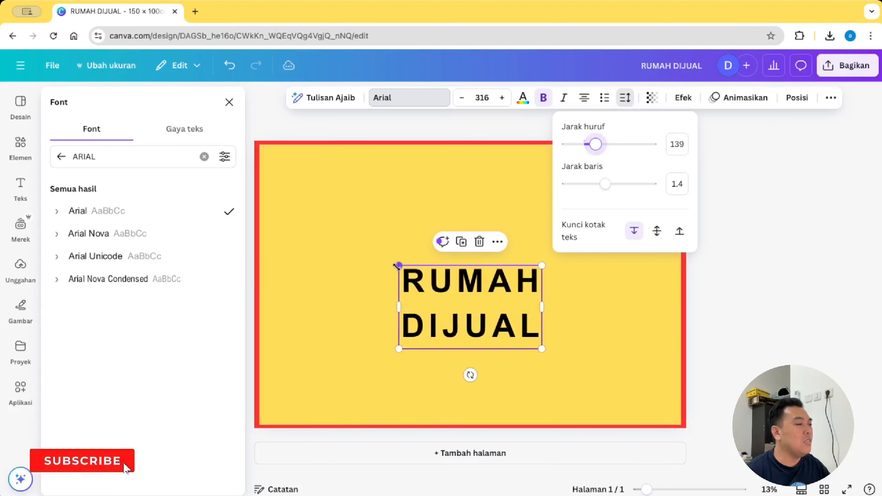
drag(396, 267, 326, 155)
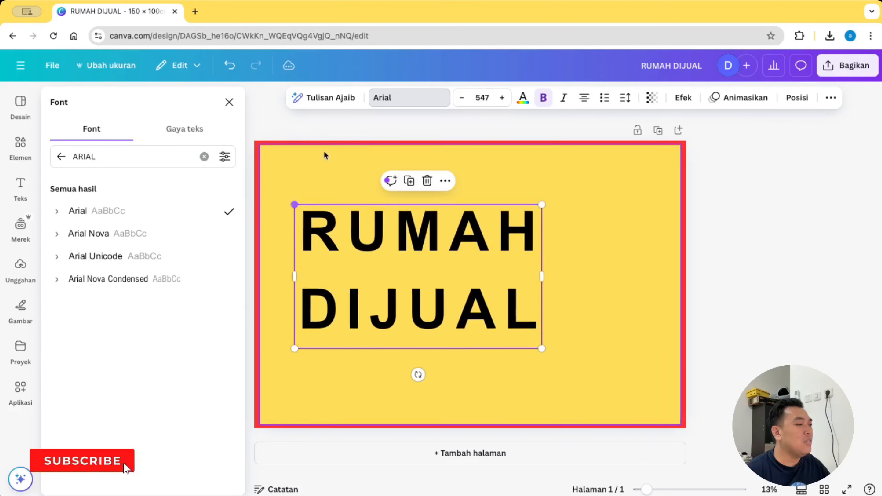
click(625, 101)
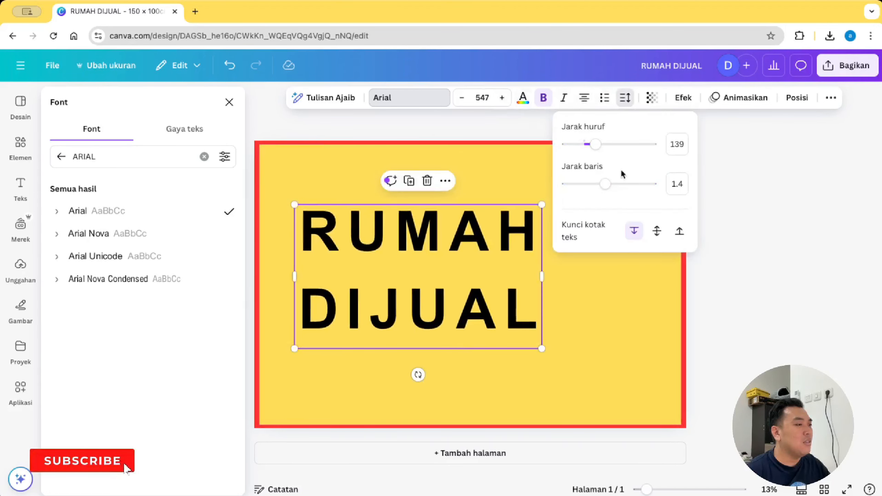
drag(622, 183, 588, 184)
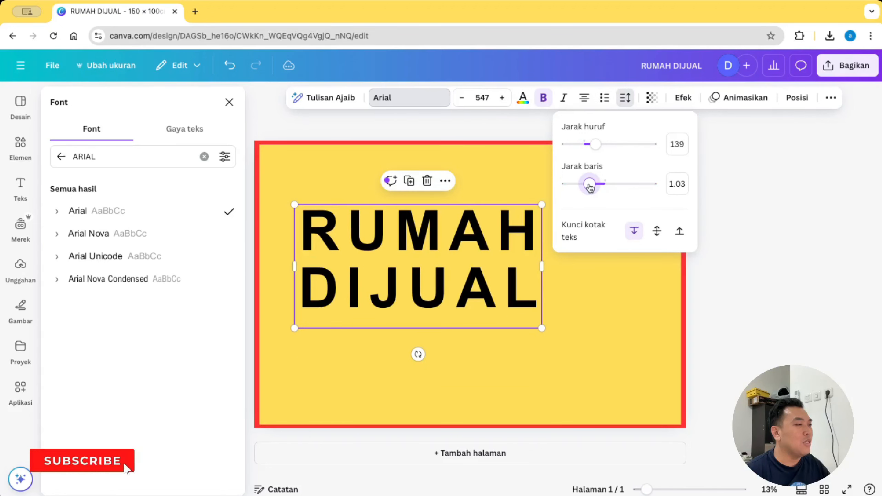
drag(600, 149, 604, 152)
click(808, 227)
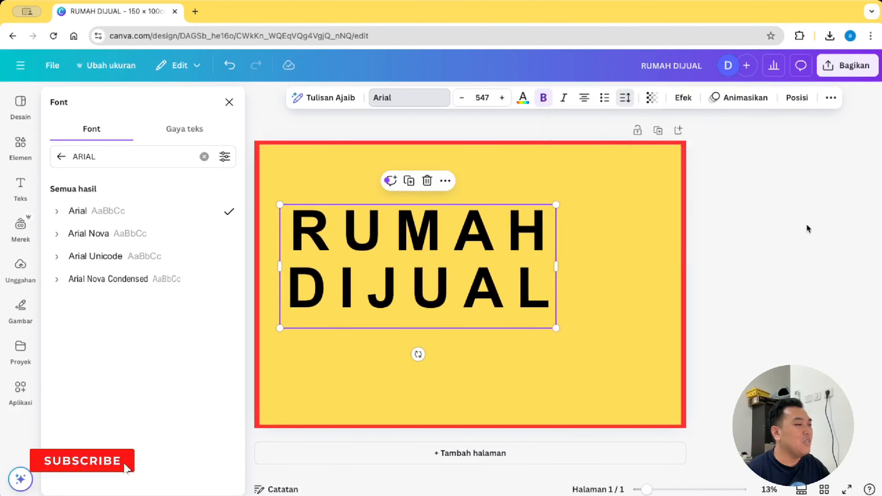
Step: Enlarge the heading to size 710 and centre it across the top of the sign
drag(532, 280, 516, 229)
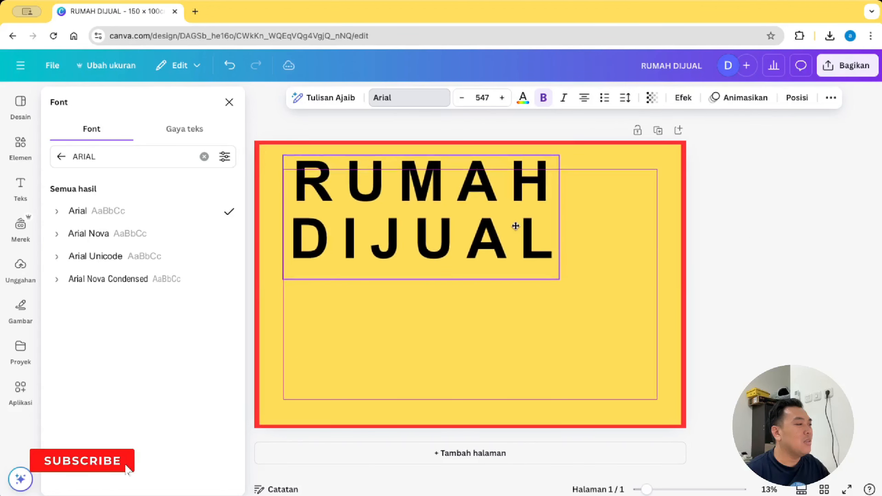
drag(560, 278, 654, 288)
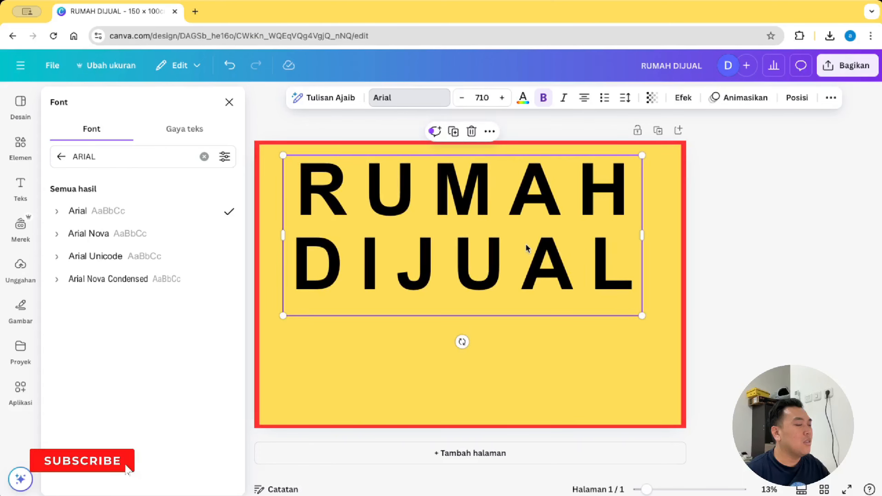
drag(528, 249, 536, 244)
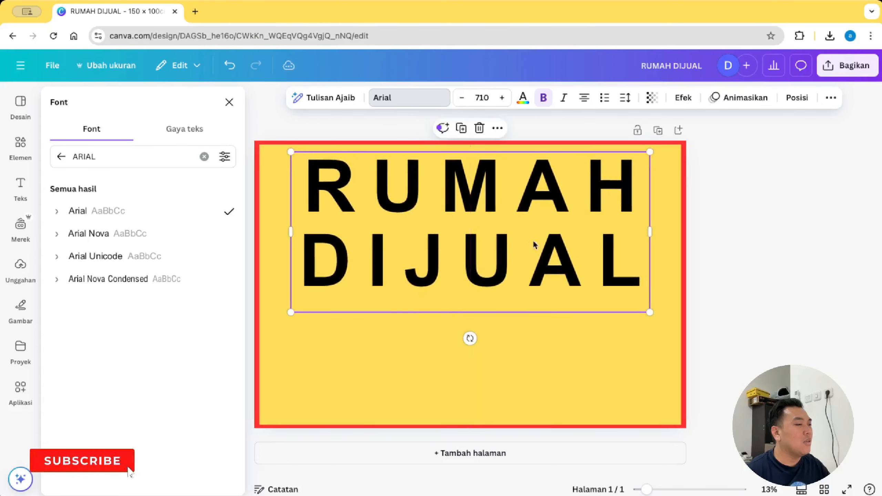
click(733, 221)
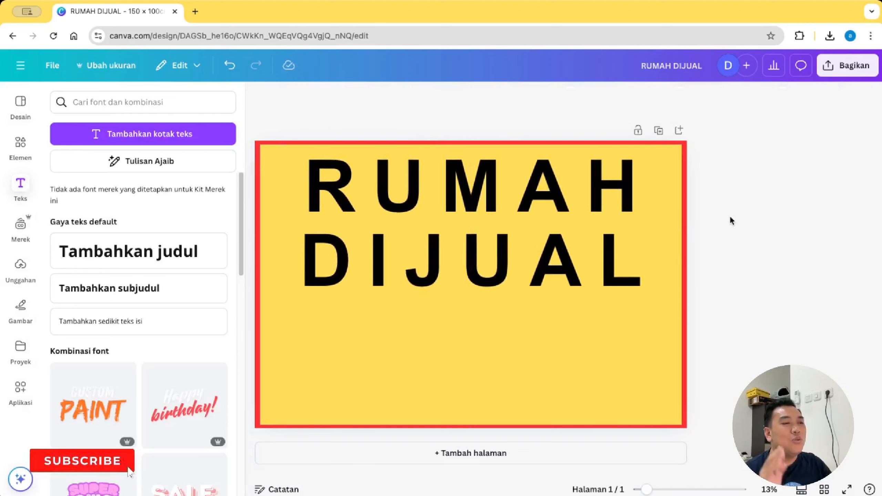
click(28, 166)
Step: Add a red square and shape it into a 117.8 × 10.5 bar centred under DIJUAL
click(72, 195)
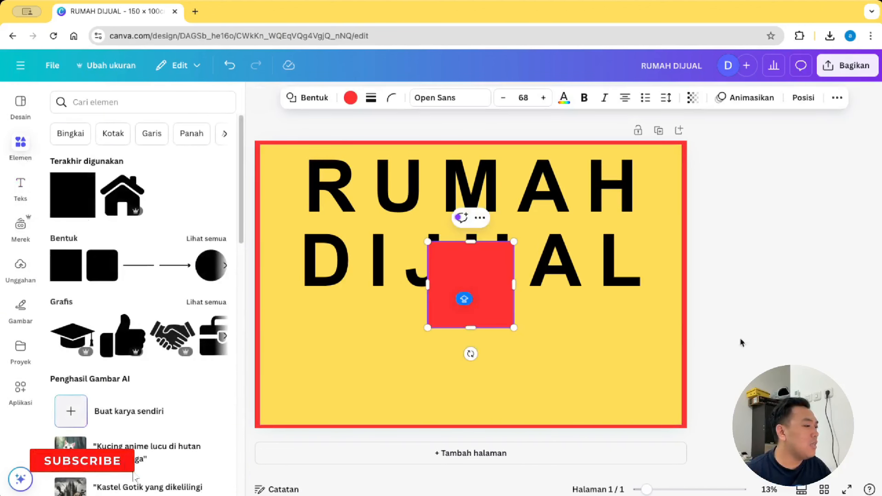
drag(451, 300, 325, 348)
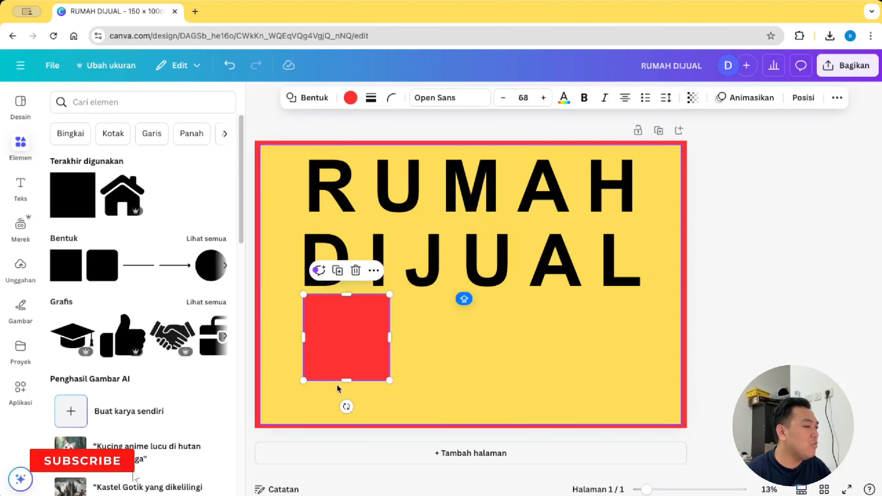
drag(347, 380, 644, 310)
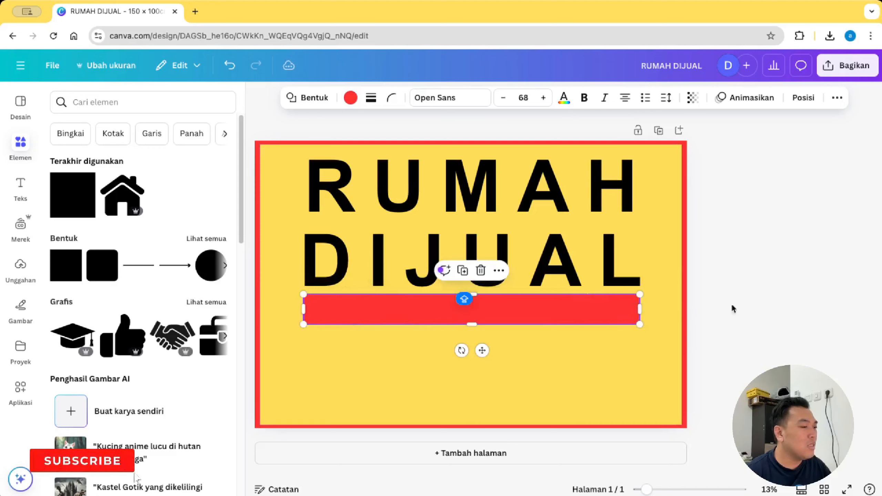
click(760, 299)
drag(551, 323, 547, 321)
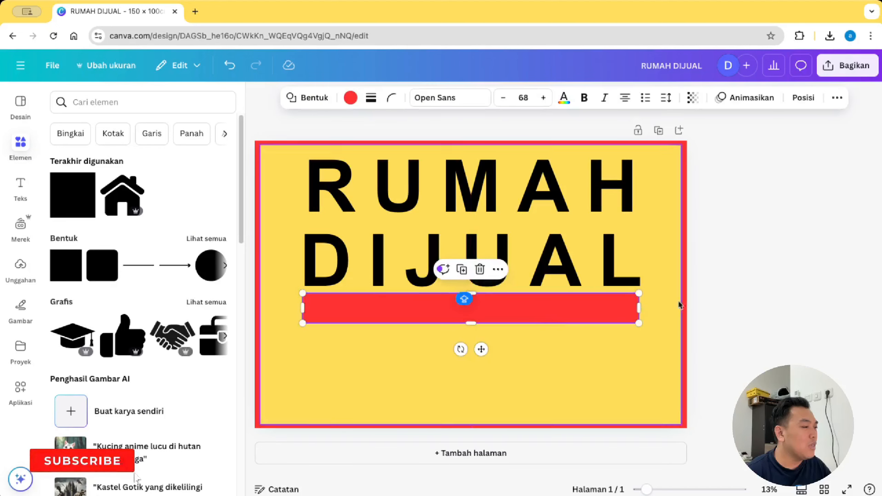
click(744, 292)
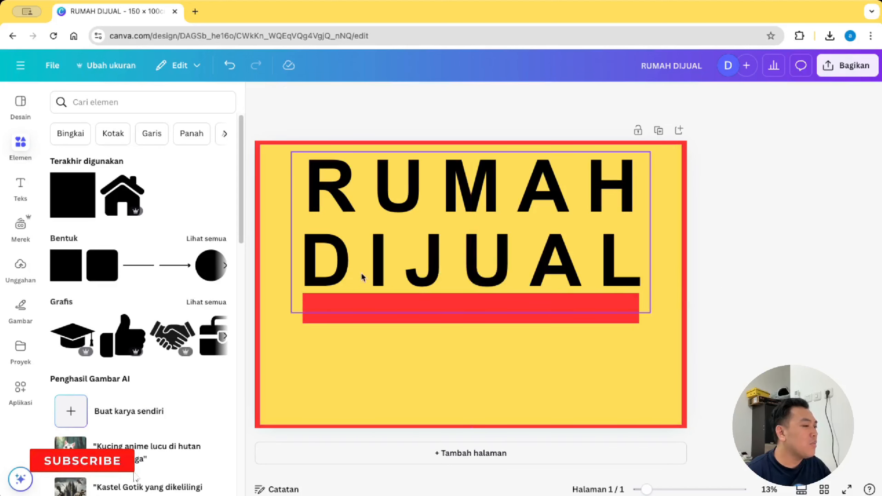
click(471, 317)
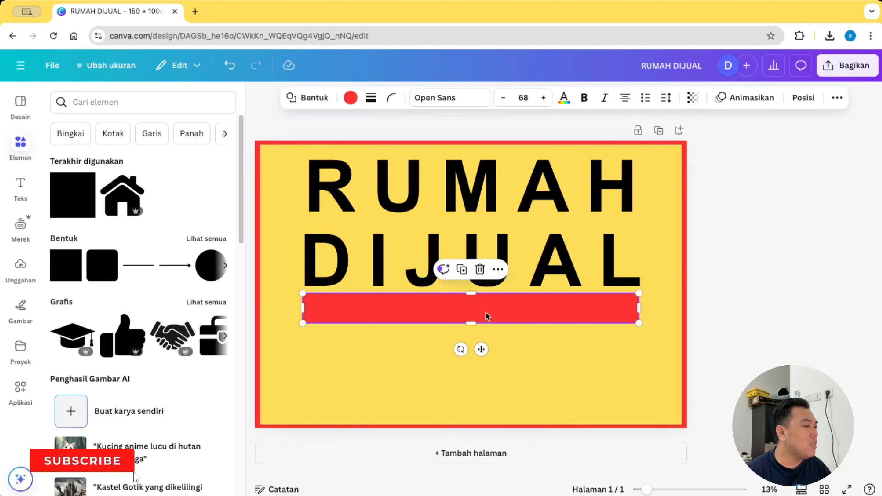
drag(487, 316, 487, 314)
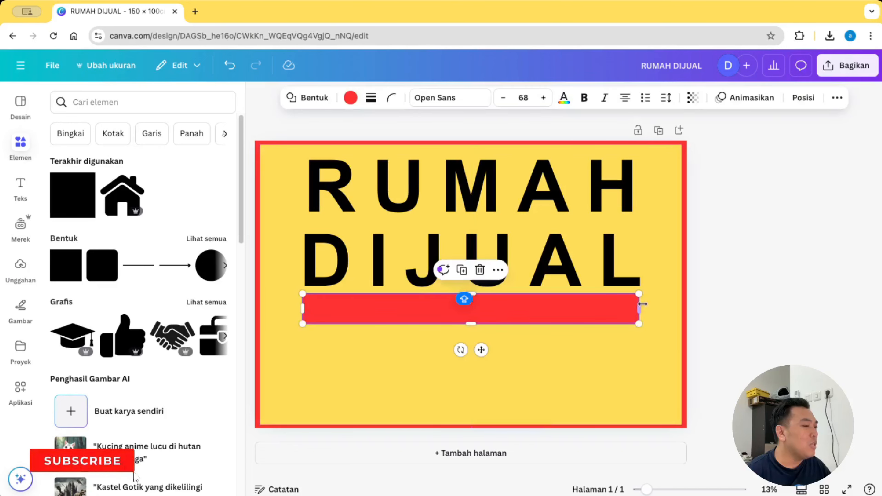
drag(642, 306, 643, 306)
click(774, 295)
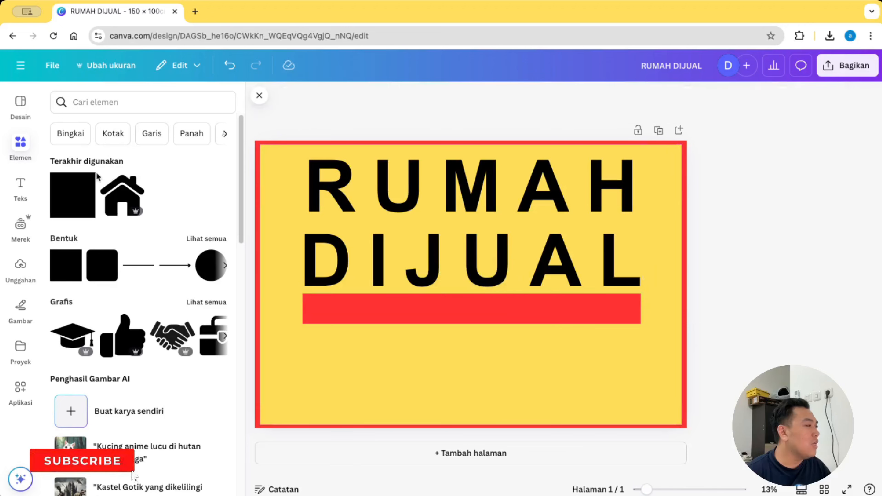
Step: Add a bold Arial text box on the red bar reading 'HUBUNGI:' with the contact phone number
click(19, 186)
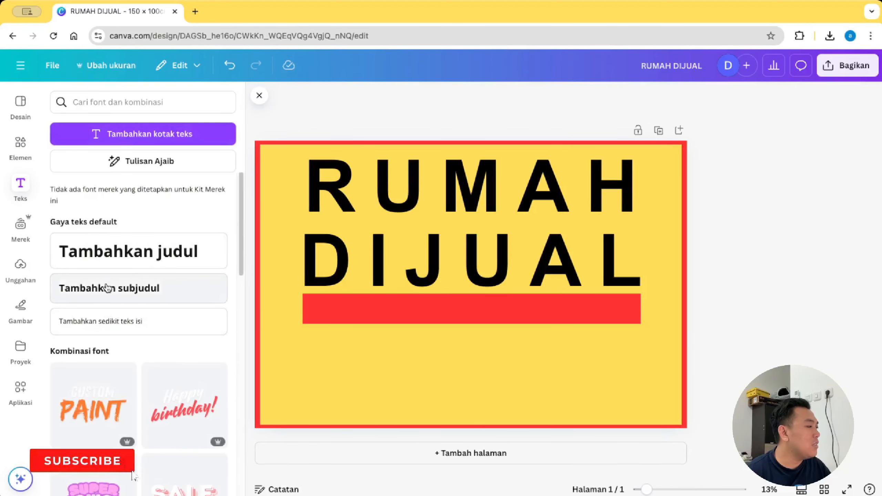
click(125, 263)
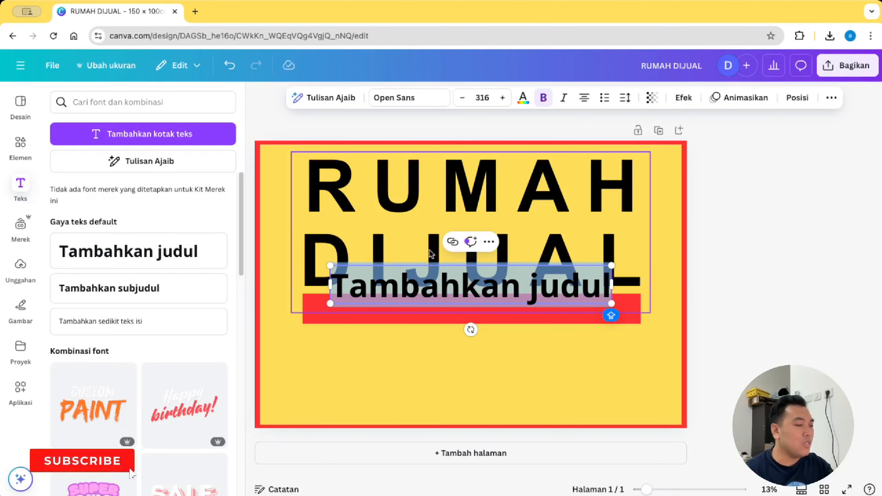
key(BackSpace)
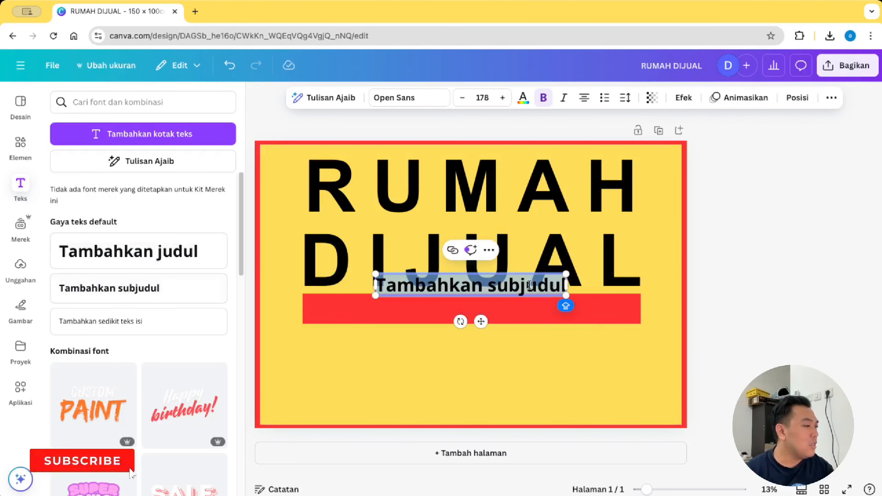
click(408, 99)
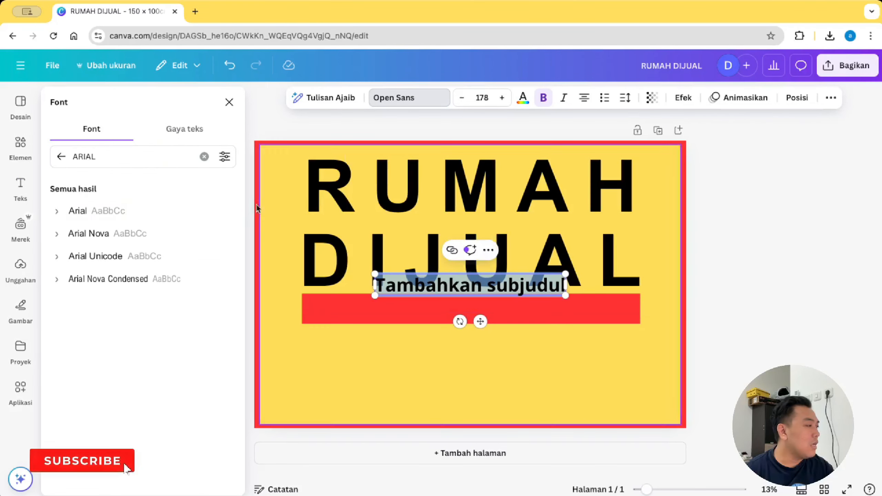
click(138, 212)
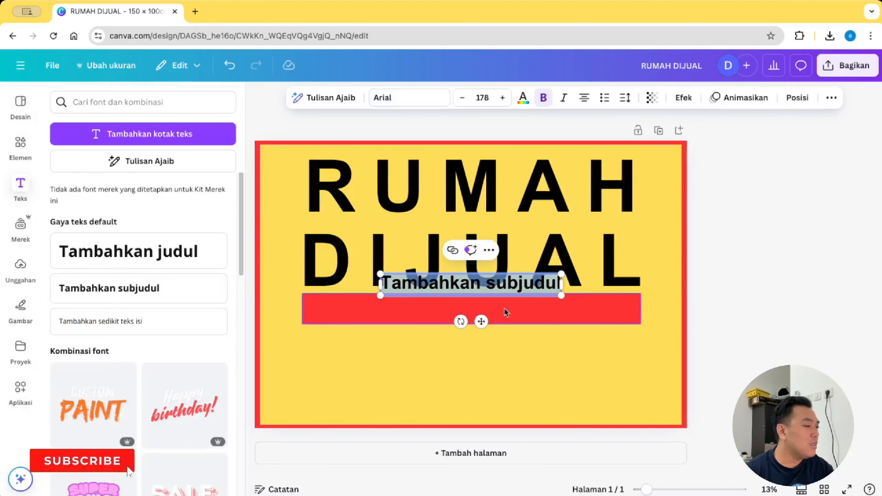
drag(482, 322, 482, 345)
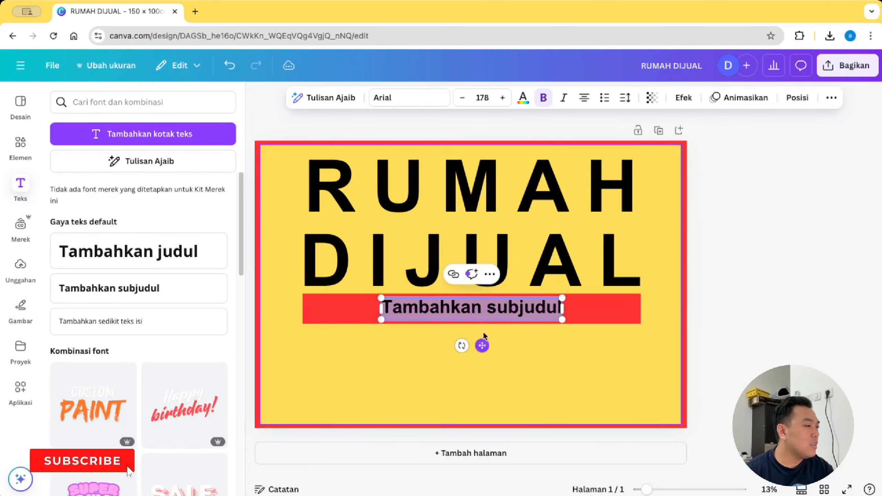
click(479, 310)
key(super+a)
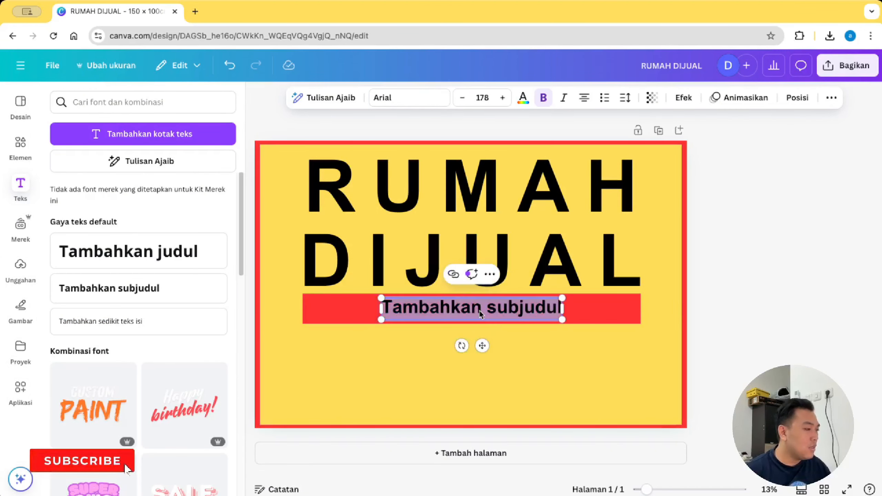
text(HUBUNGI)
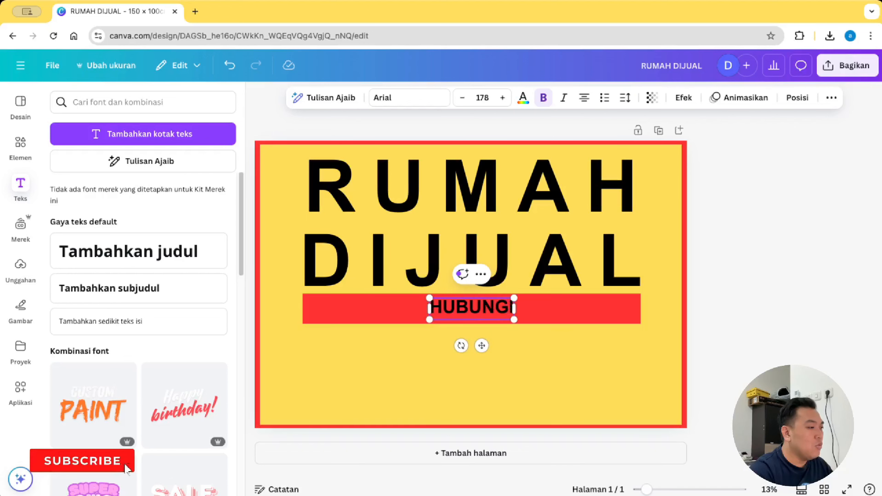
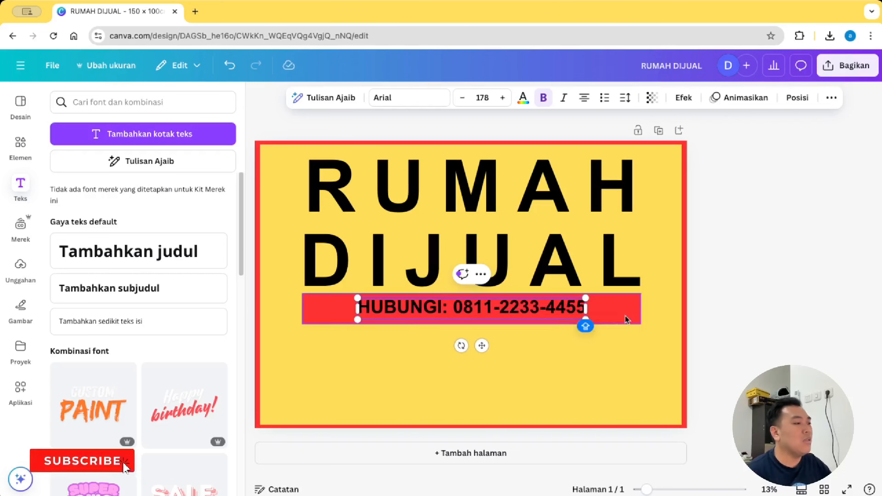
key(ctrl+a)
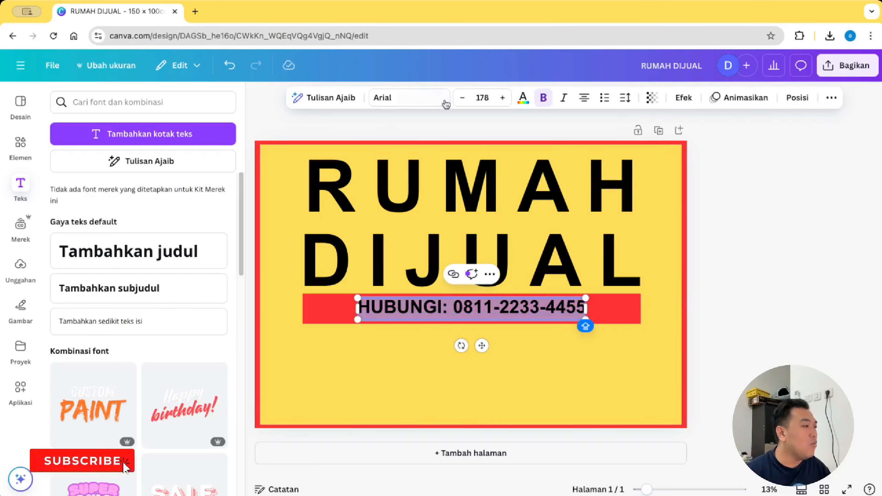
Step: Colour the contact line text white
click(523, 97)
click(223, 310)
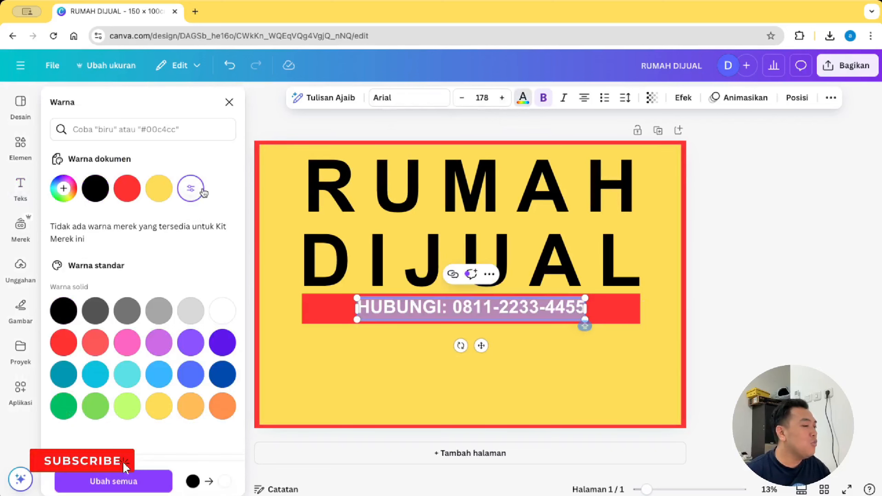
click(769, 342)
Step: Enlarge the contact line to size 228 and centre it on the red bar
click(518, 305)
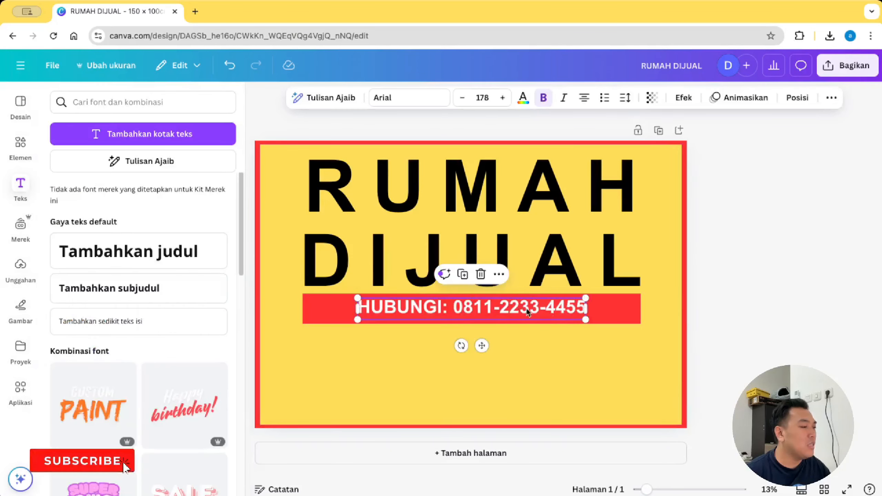
drag(587, 320, 632, 332)
drag(357, 298, 339, 289)
click(806, 333)
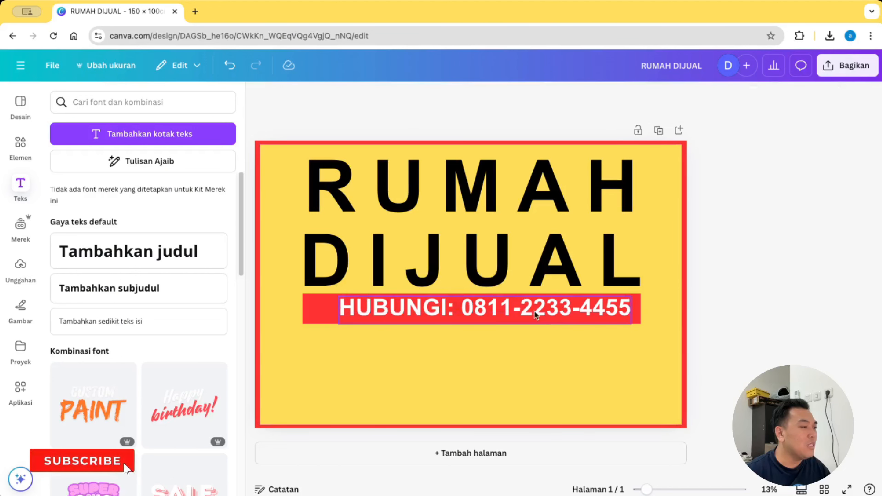
drag(534, 312, 520, 312)
click(806, 305)
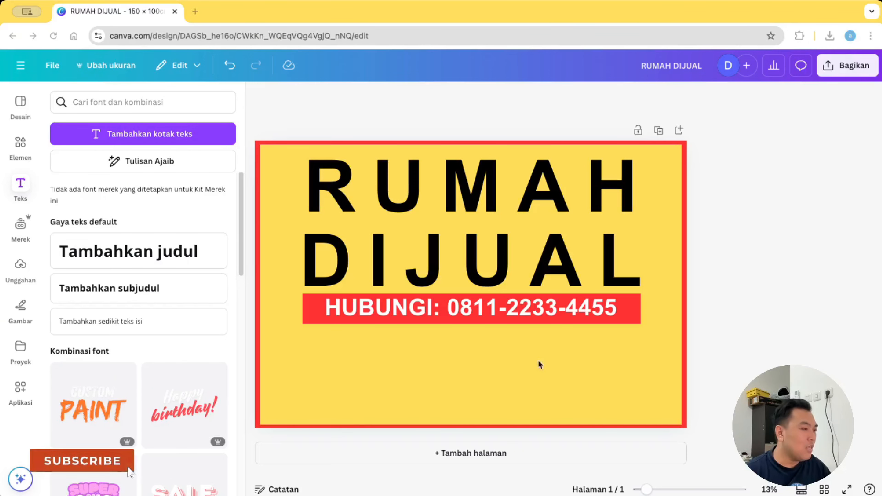
Step: Paste the 'LUAS TANAH : 1.100 M' and 'LUAS BANGUNAN : 600 M' text and place it under the red bar
text(LUAS TANAH LUAS BANGUNAN : 1.100 M : 600 M)
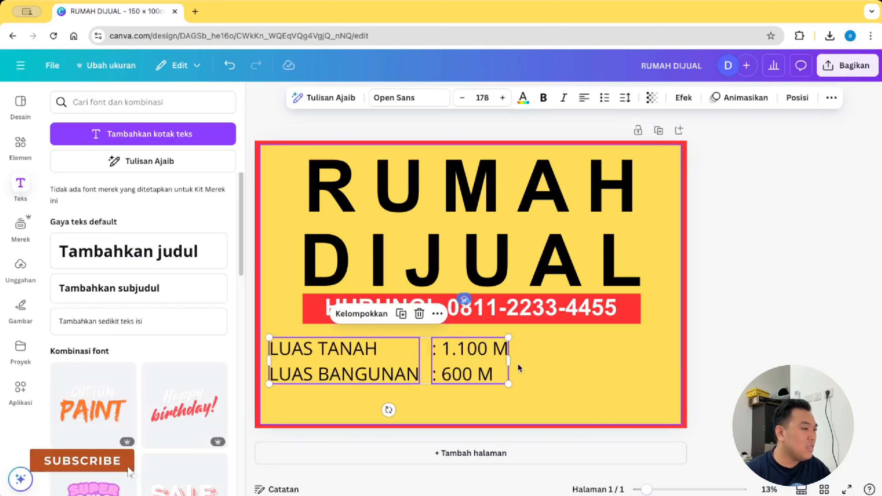
click(575, 366)
drag(351, 376, 382, 370)
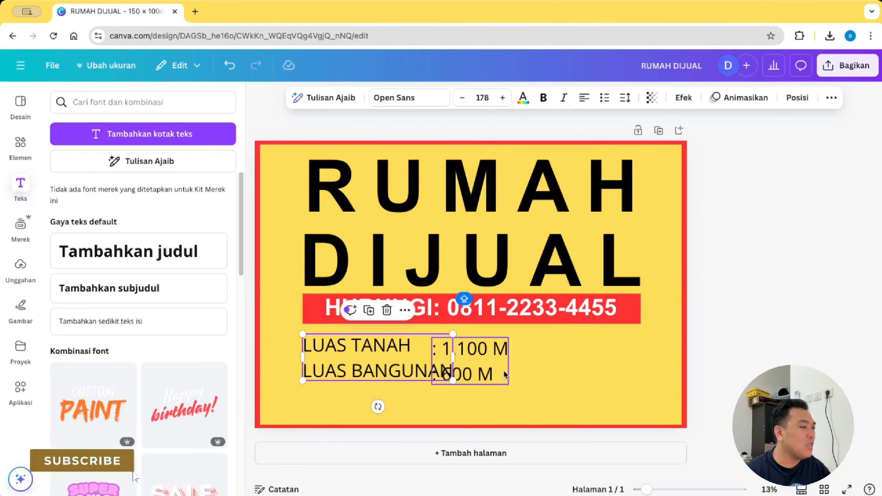
drag(491, 374, 514, 358)
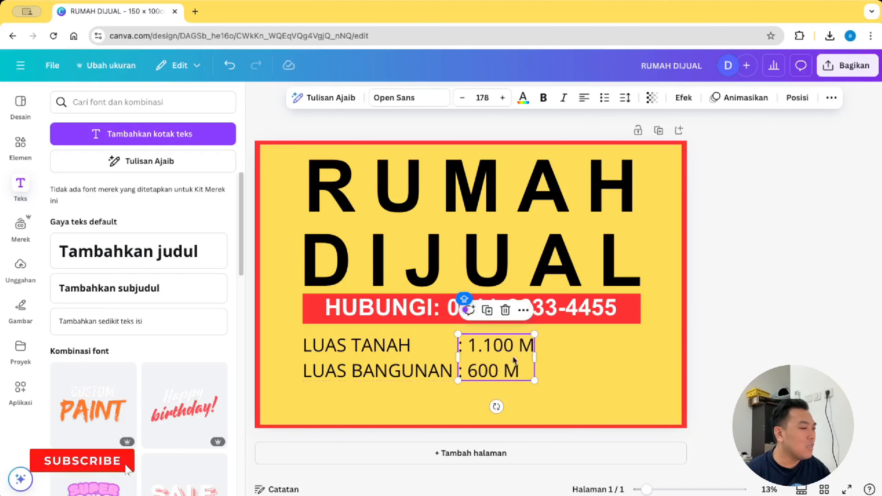
click(800, 316)
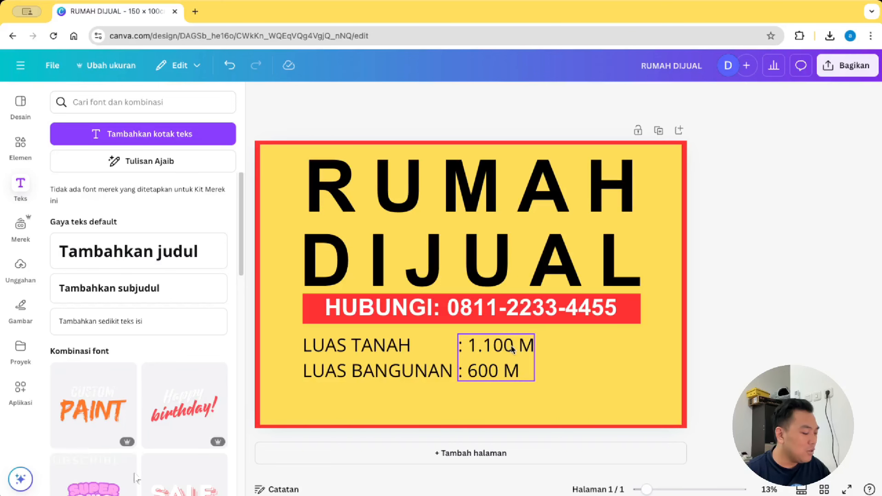
drag(510, 349, 484, 363)
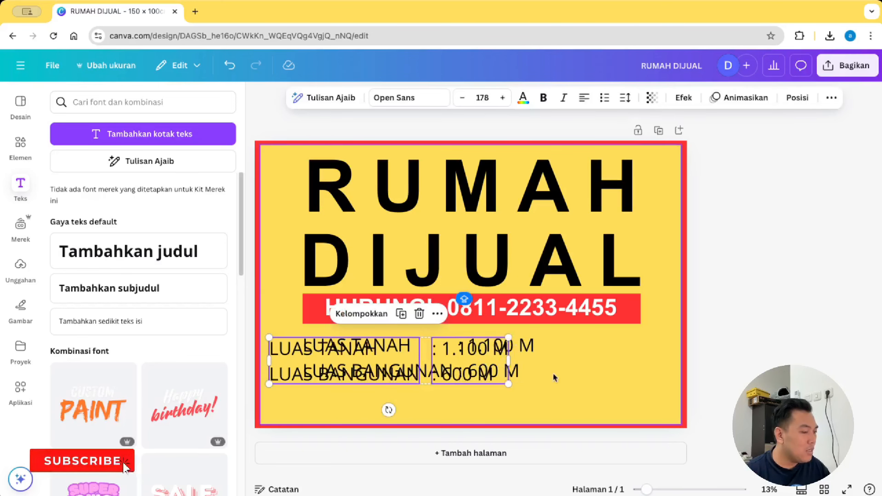
key(ctrl+z)
Step: Duplicate the area values box and move the copy to the right
click(515, 354)
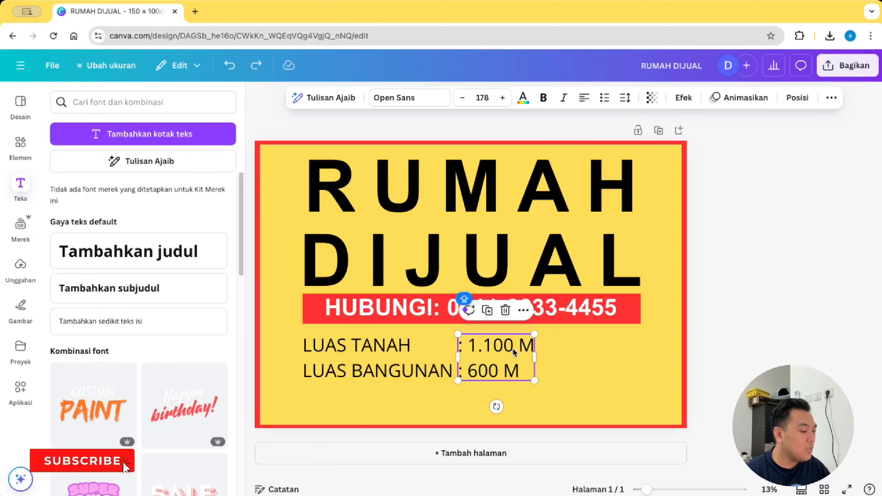
key(ctrl+d)
drag(515, 354, 607, 366)
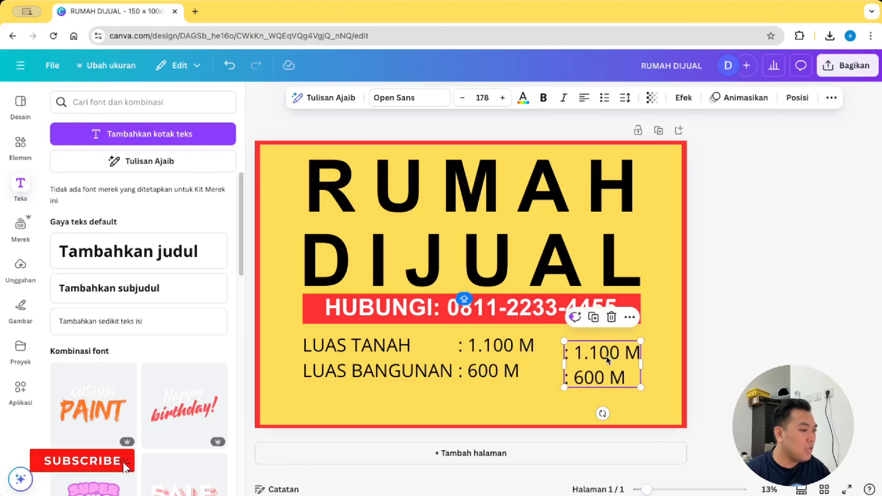
Step: Change the copied text to '2' and set its font size to 88
double_click(606, 366)
text(2)
click(598, 368)
click(569, 352)
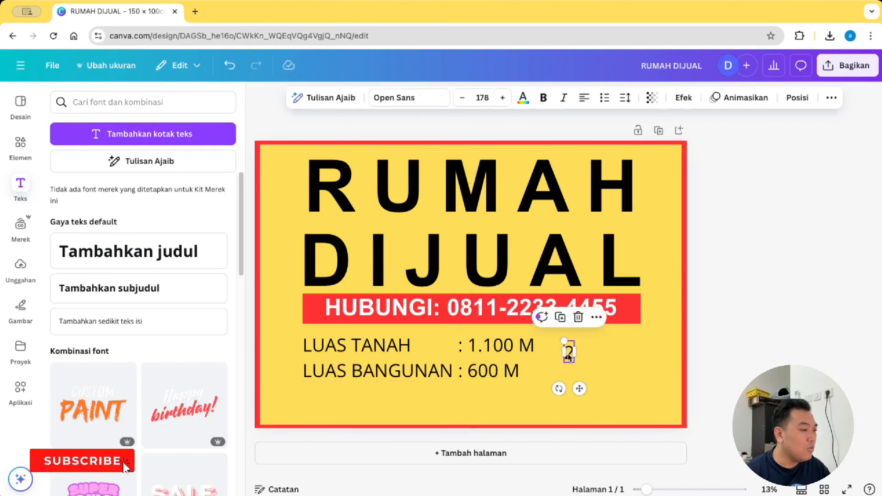
click(479, 98)
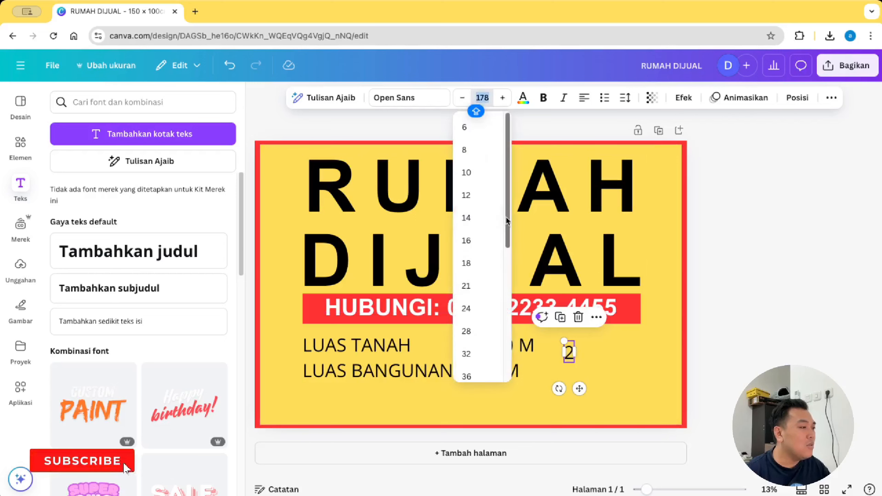
scroll(506, 220, down, 5)
click(469, 360)
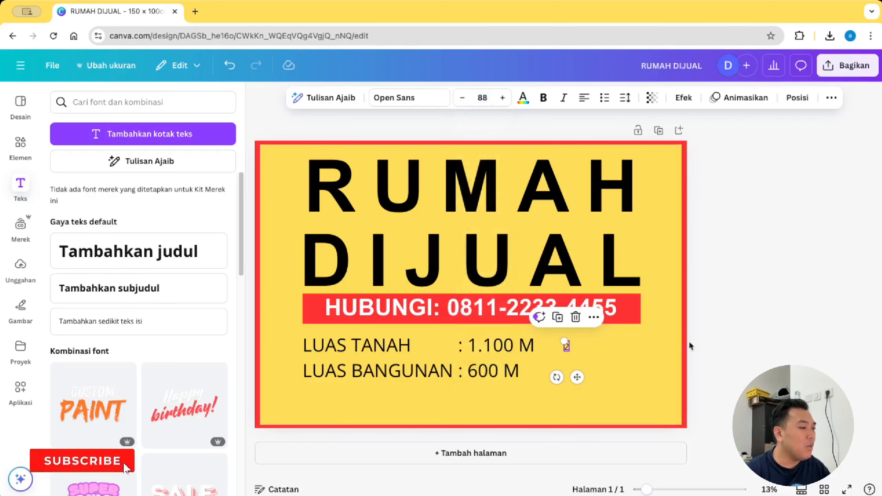
click(688, 344)
Step: Place the small 2 after the M so the areas read M²
click(568, 341)
drag(577, 377, 530, 397)
click(541, 386)
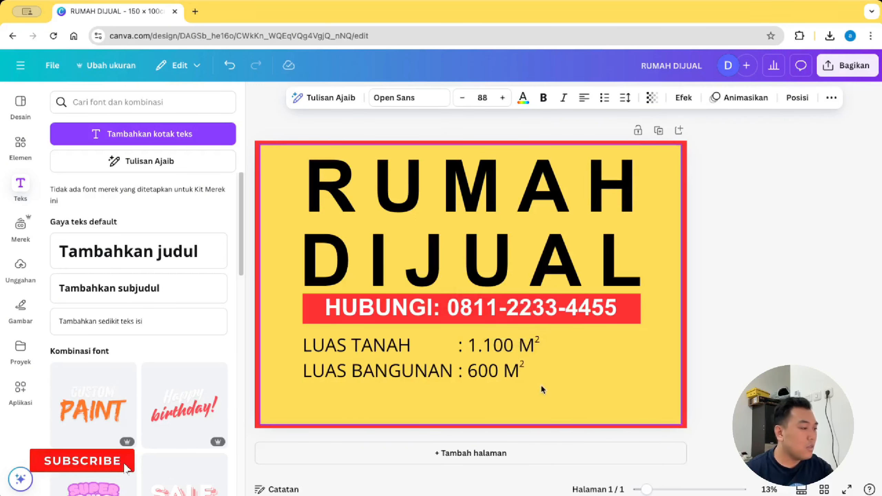
click(782, 307)
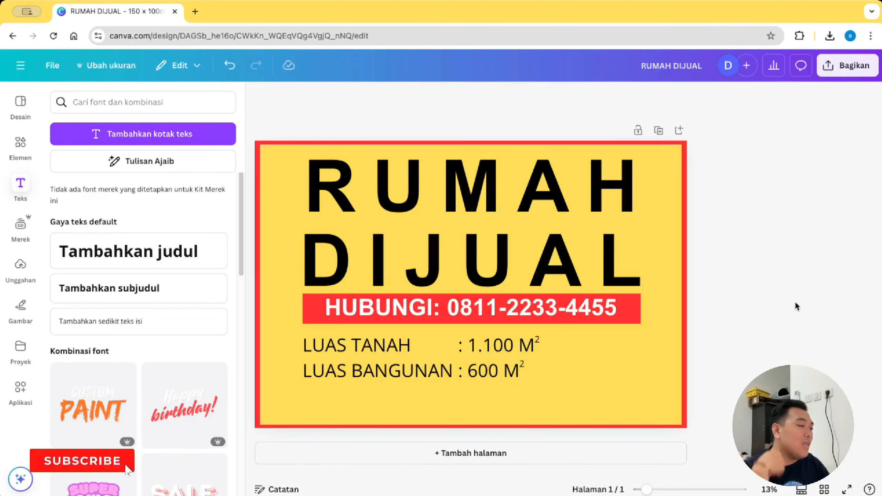
Step: Widen the red contact bar slightly
click(638, 310)
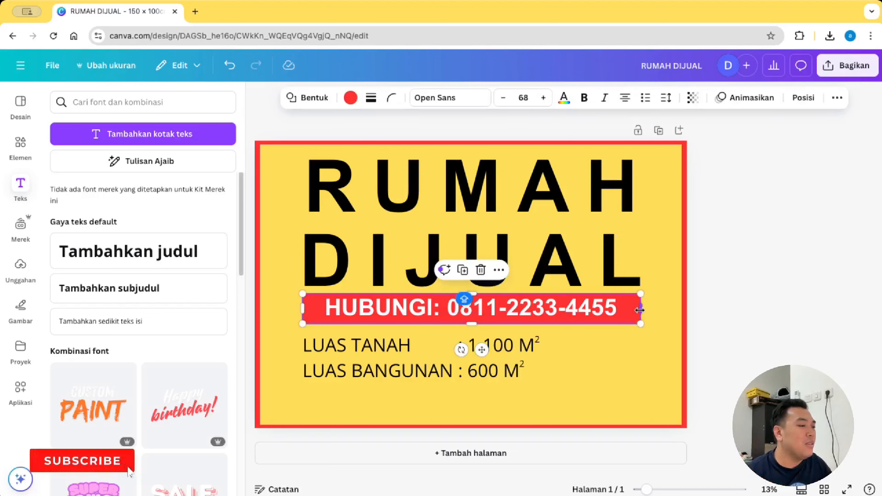
mouse_move(639, 309)
mouse_down()
mouse_move(671, 308)
mouse_move(636, 314)
mouse_up()
click(765, 301)
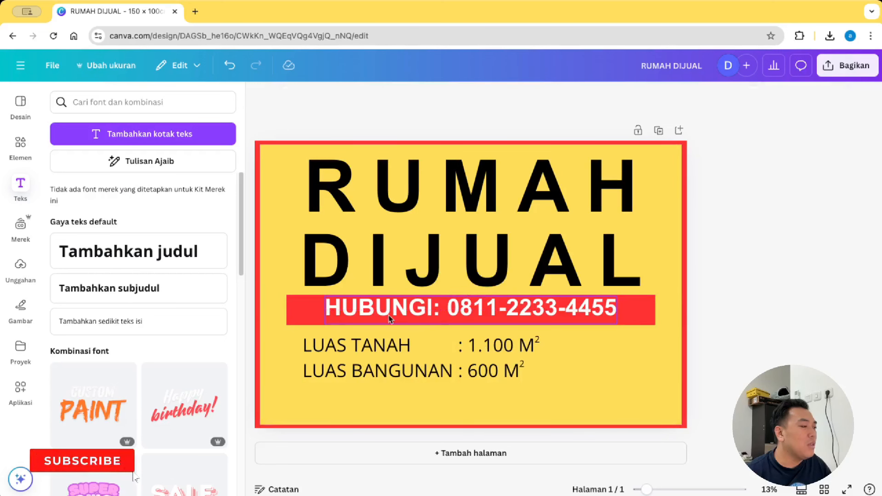
Step: Shift both area text boxes left to line up with the red bar
click(392, 347)
shift+click(482, 360)
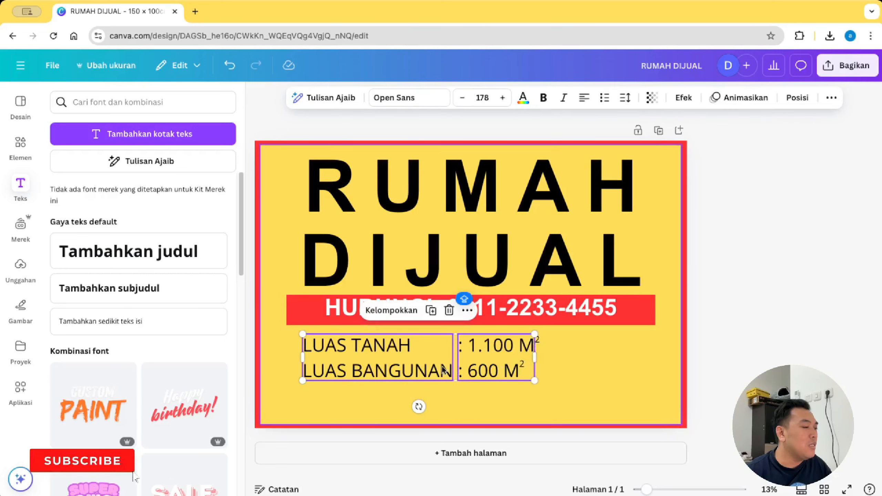
click(717, 367)
click(566, 394)
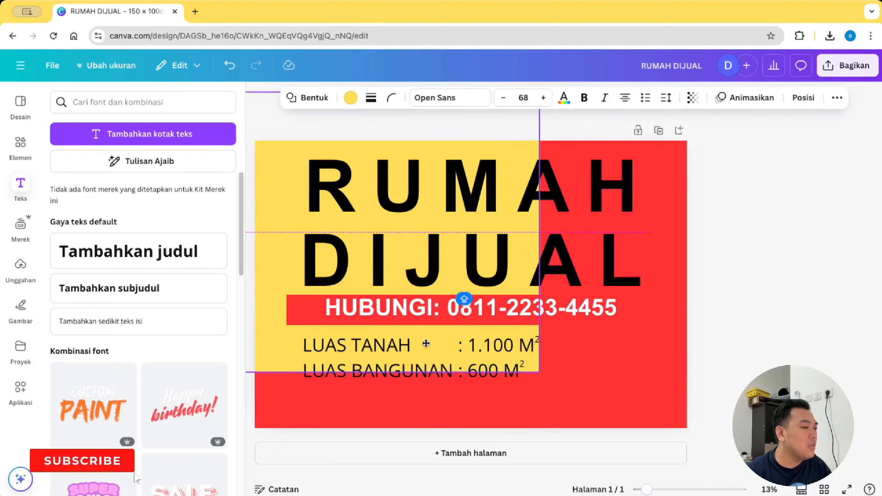
drag(756, 385, 295, 330)
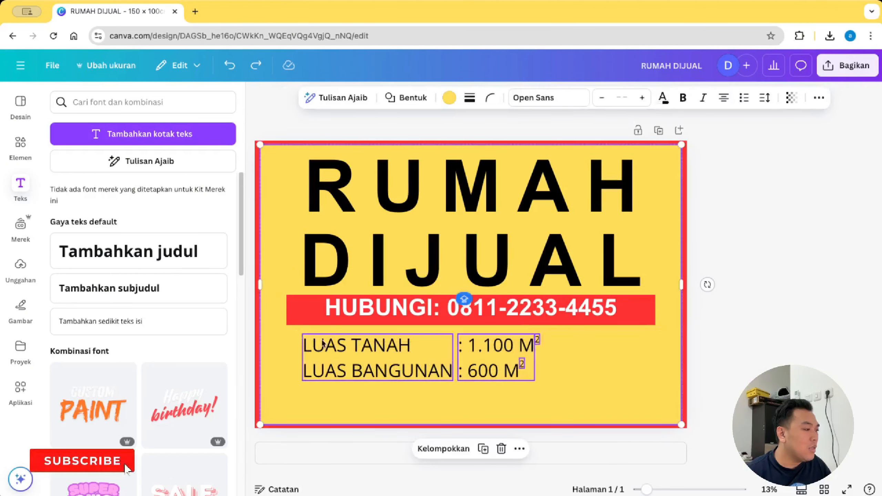
shift+click(574, 382)
drag(488, 349, 471, 344)
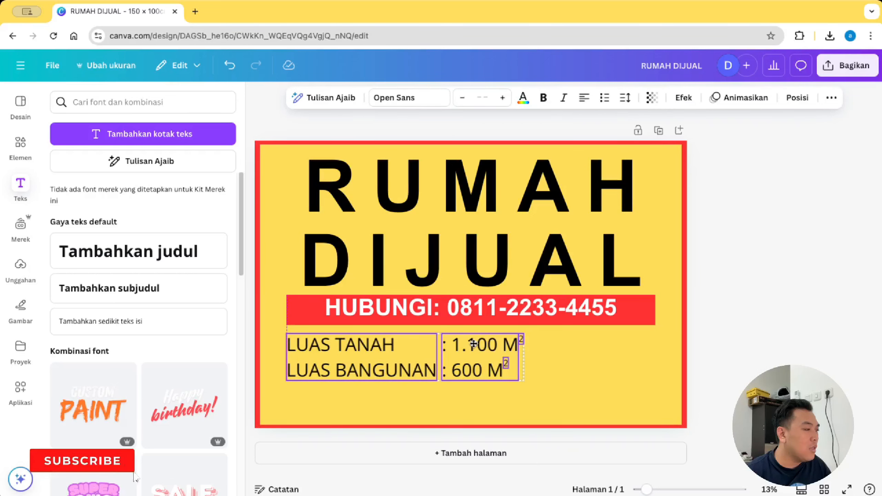
click(782, 329)
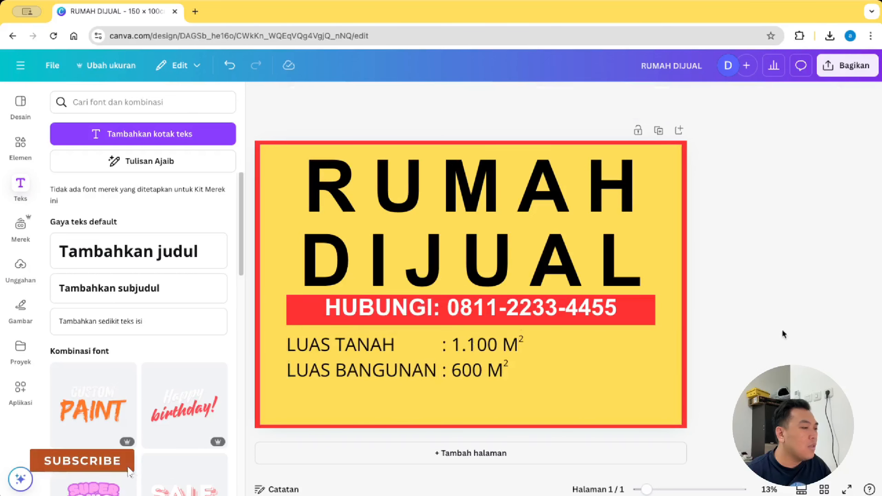
Step: Nudge the contact text down and select the red HUBUNGI bar
click(628, 318)
click(566, 310)
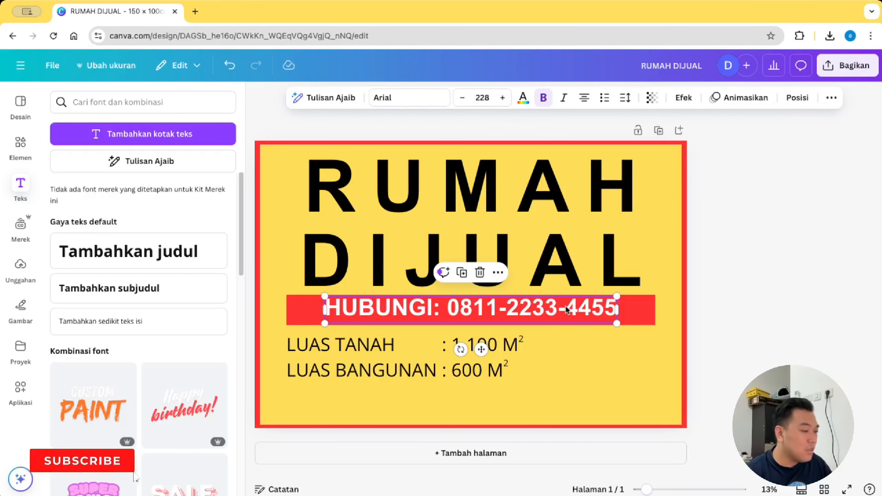
key(Down)
key(Down)
key(Down)
key(Down)
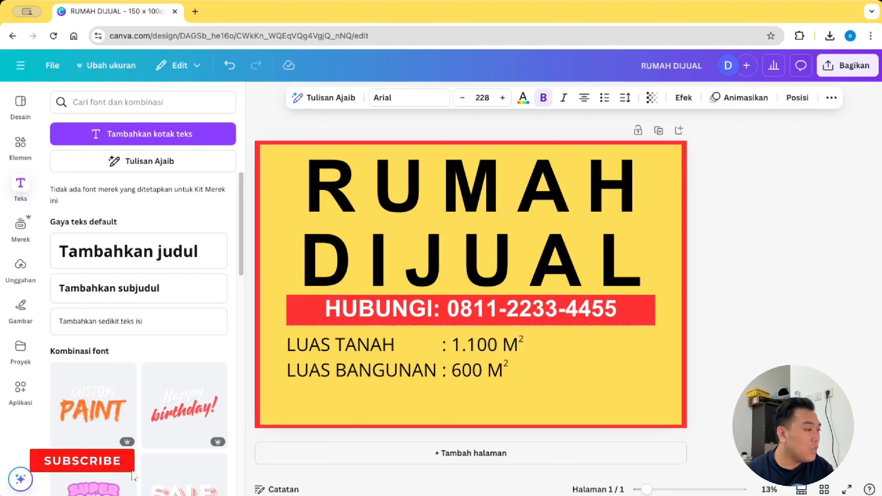
click(764, 291)
click(303, 309)
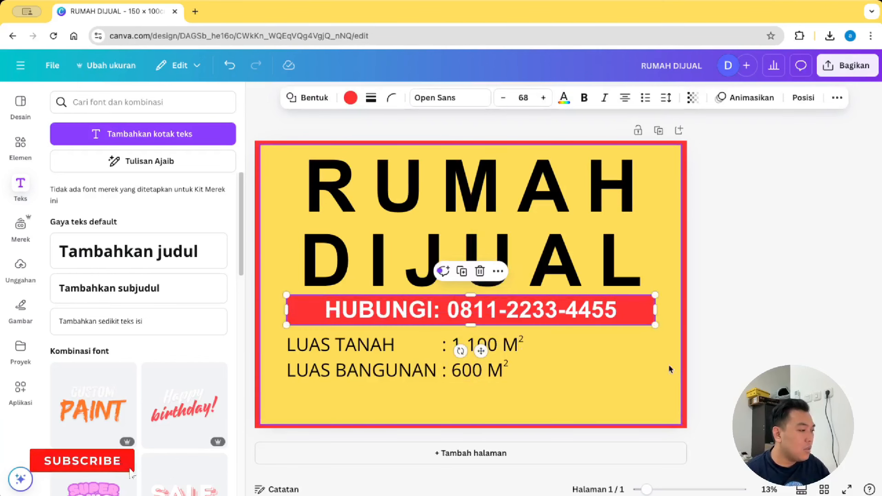
click(690, 339)
click(649, 318)
Step: Duplicate the red HUBUNGI bar and resize the copy into a box at the sign's lower right
key(super+d)
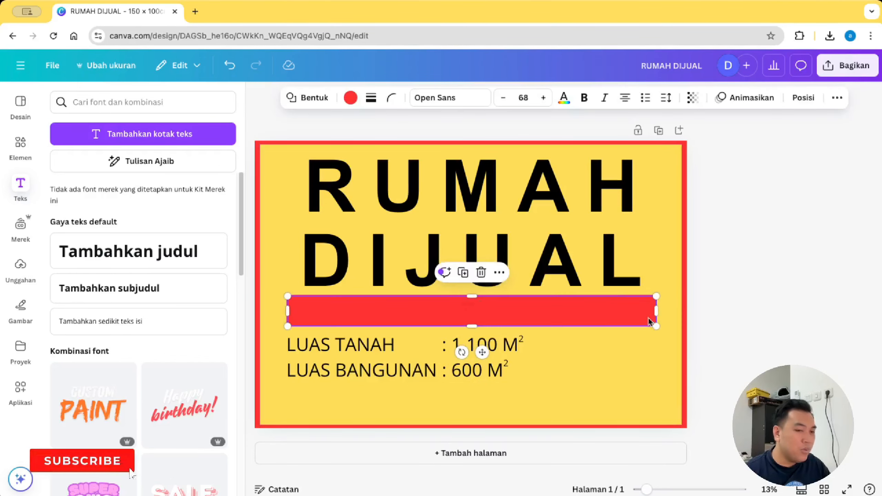
drag(545, 314, 787, 354)
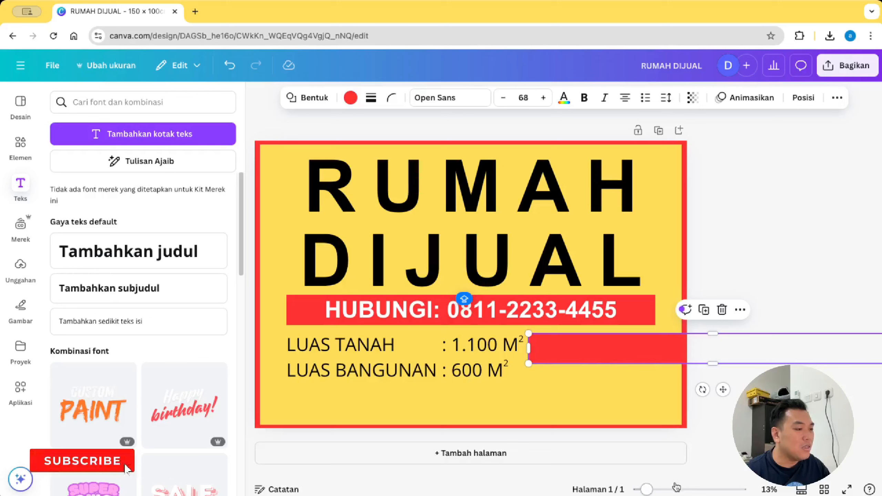
mouse_move(529, 350)
mouse_down()
mouse_move(796, 356)
mouse_move(540, 348)
mouse_up()
drag(595, 367, 594, 410)
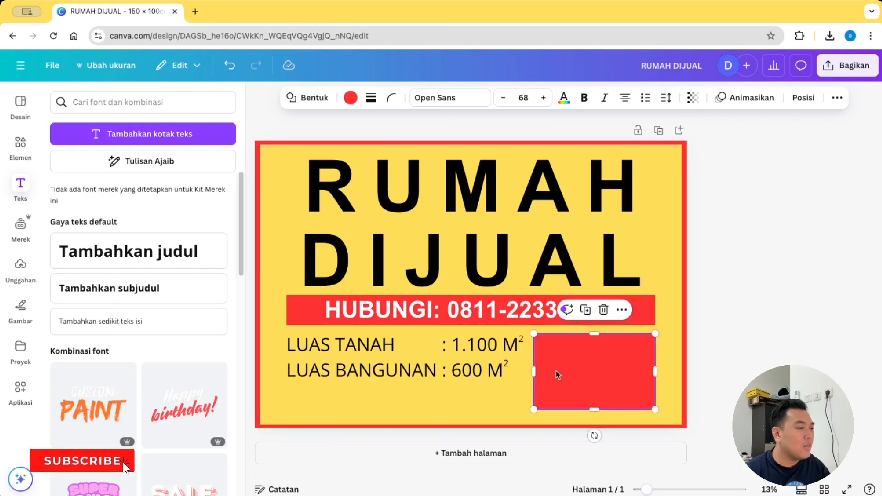
Step: Copy the 1.100 / 600 M² size text onto the red box and retype it as 'TANPA PERANTARA'
click(489, 348)
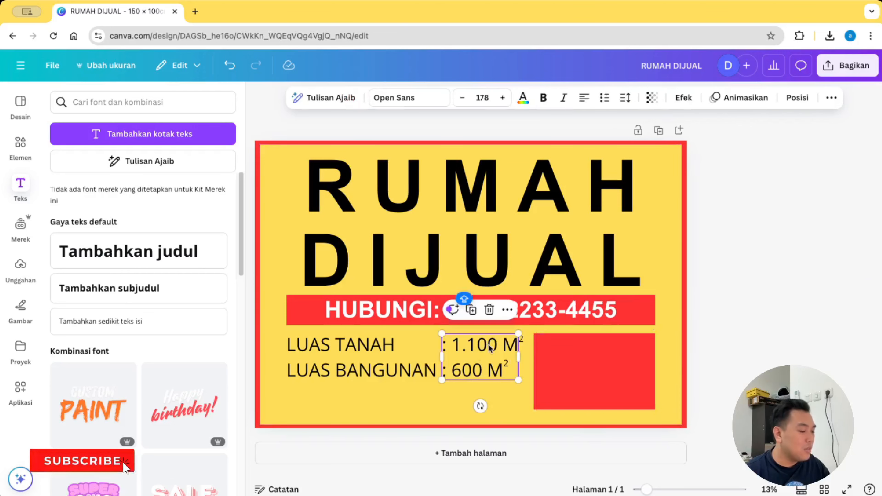
key(super+d)
drag(491, 349, 601, 366)
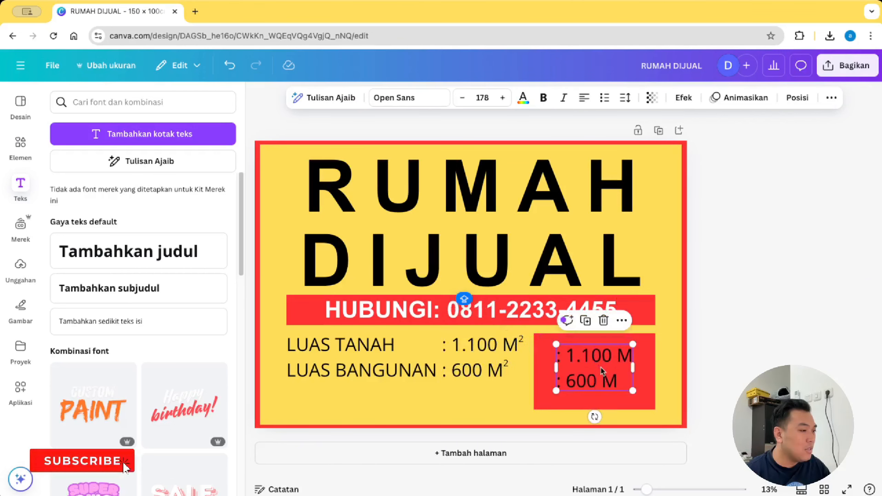
double_click(602, 366)
triple_click(602, 366)
key(super+a)
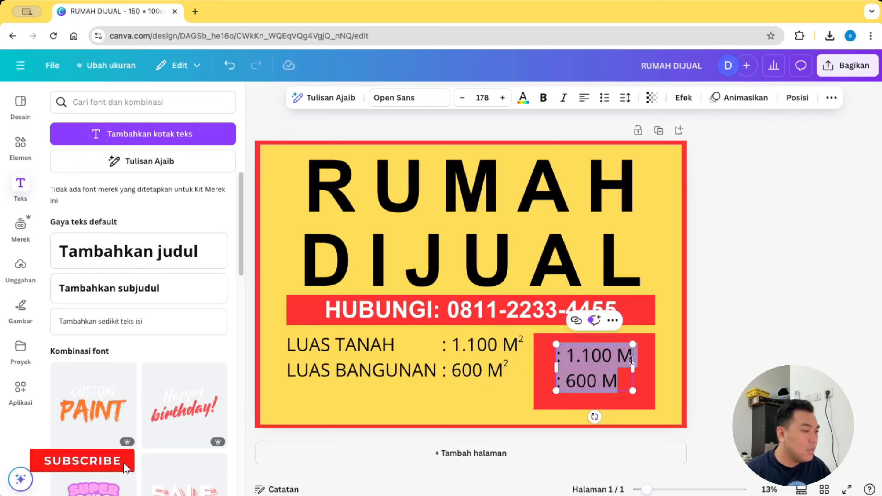
text(TANPA)
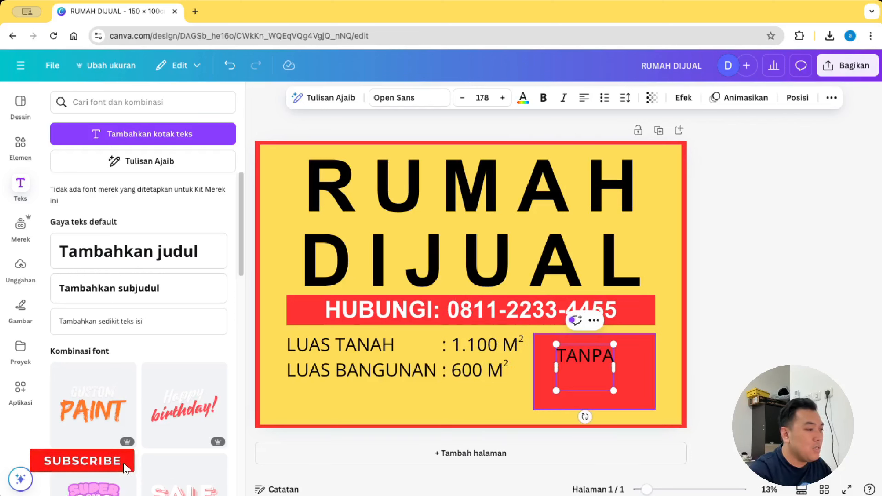
text( PERANTARA)
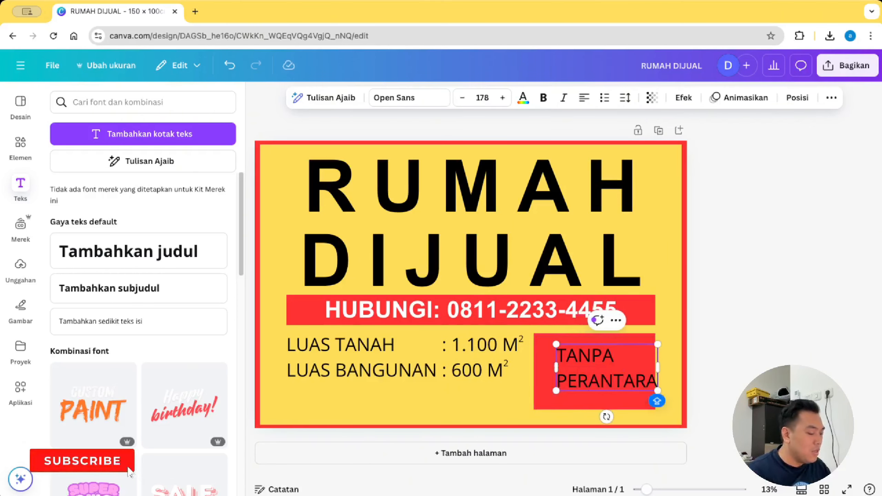
key(super+a)
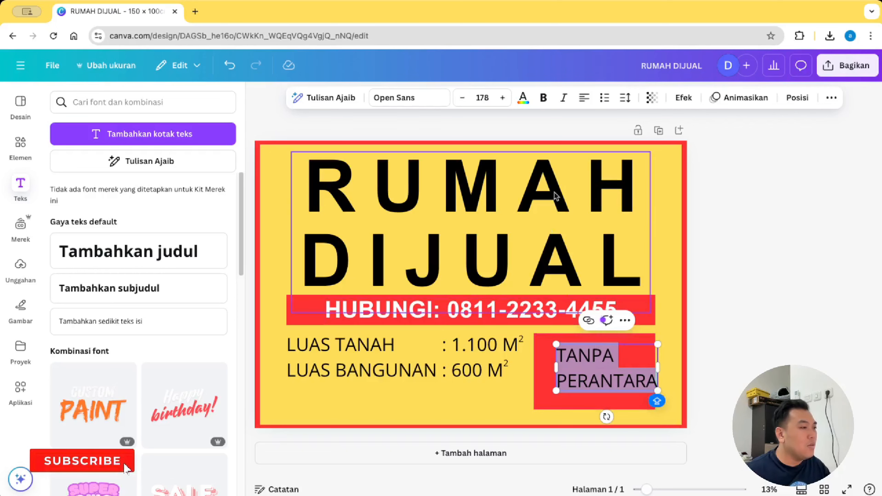
click(797, 296)
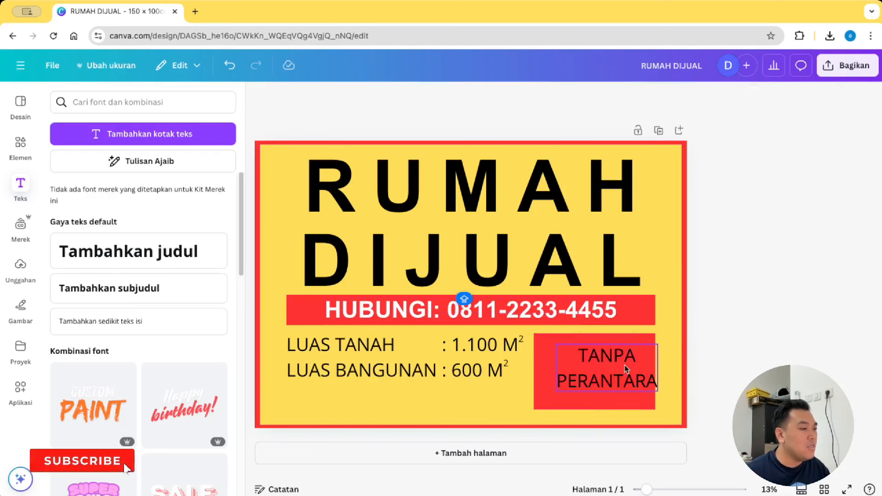
Step: Make the TANPA PERANTARA text bold and white, centred in the red box
drag(625, 366, 611, 367)
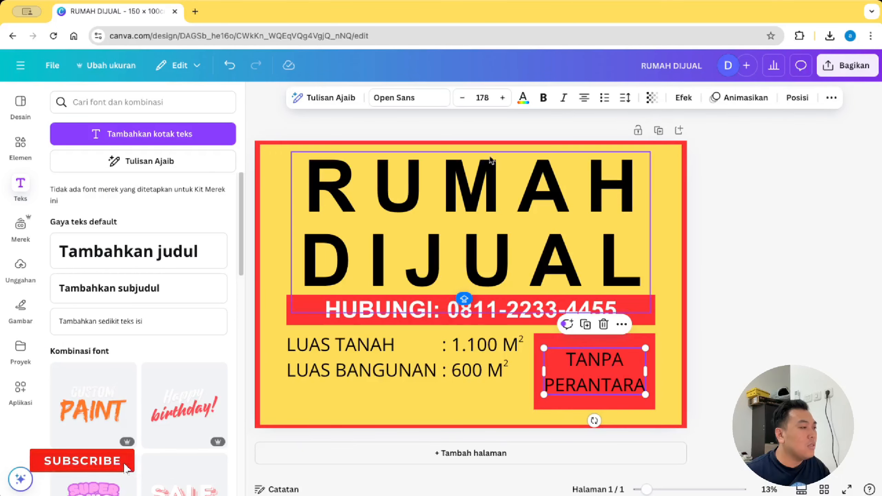
click(543, 98)
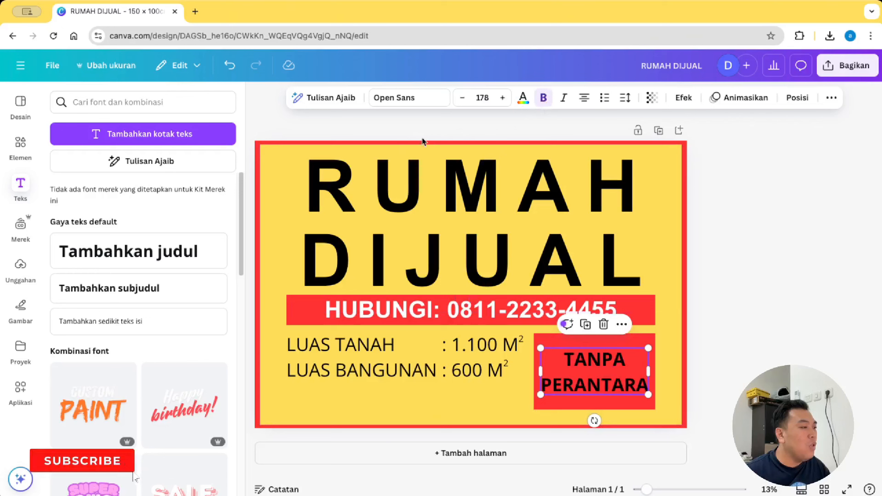
click(526, 99)
click(222, 311)
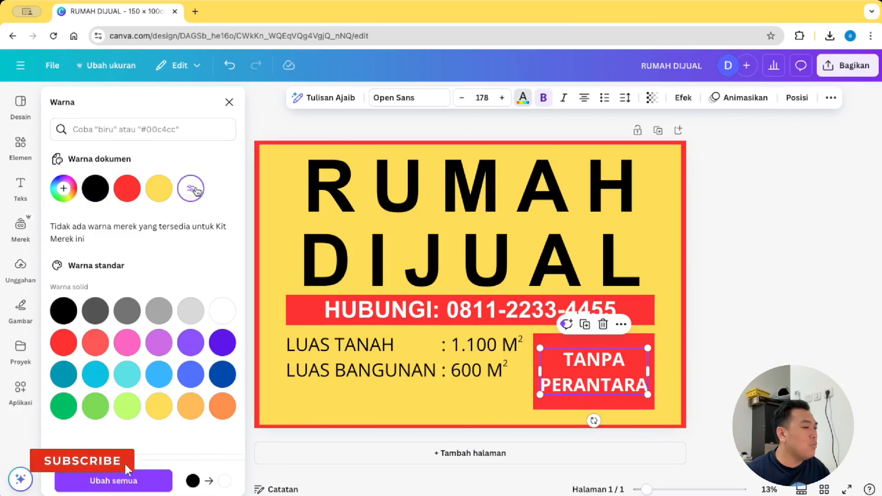
click(800, 265)
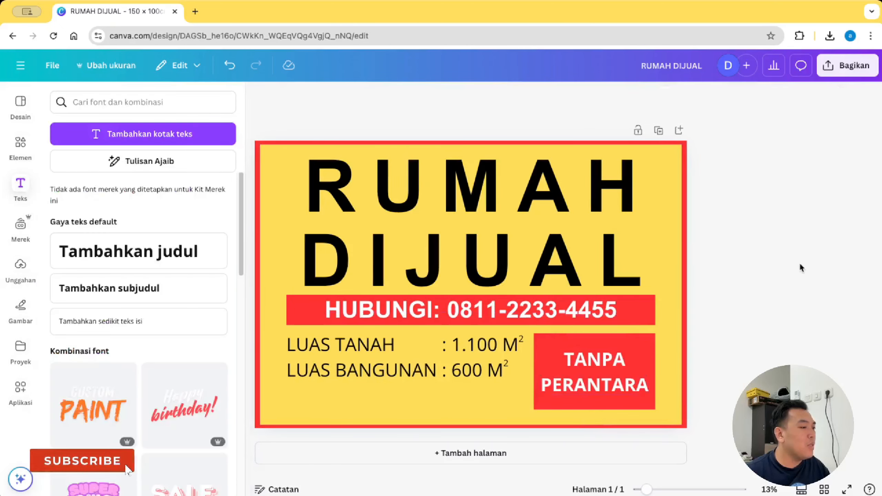
drag(596, 386, 596, 383)
Step: Paste a SERTIFIKAT HAK MILIK line below LUAS BANGUNAN, aligned with the labels above
click(777, 339)
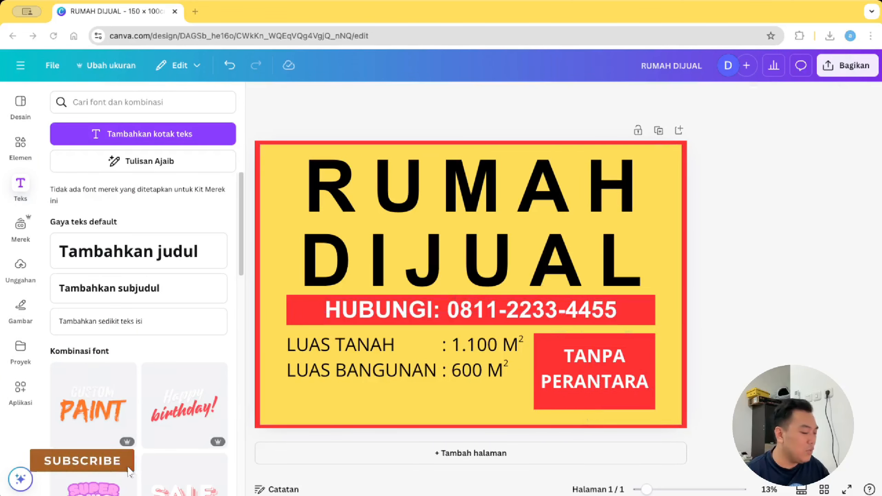
click(460, 417)
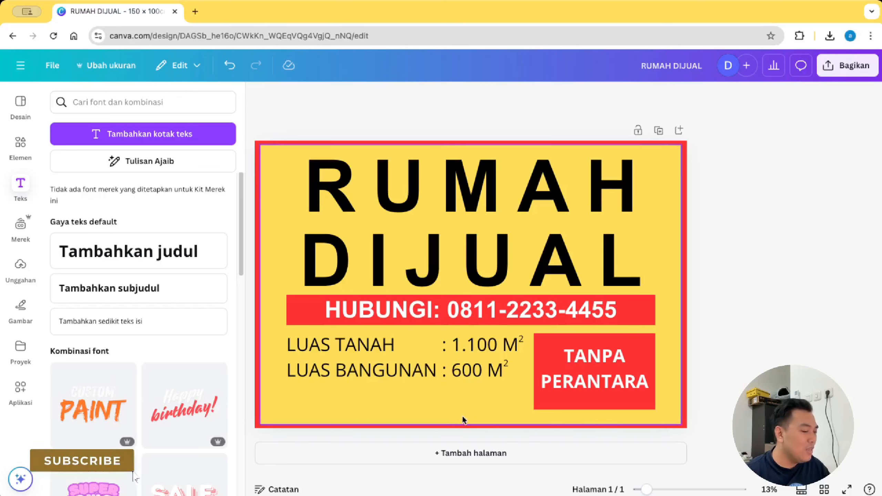
text(SERTIFIKAT HAK MILIK)
drag(440, 410, 455, 401)
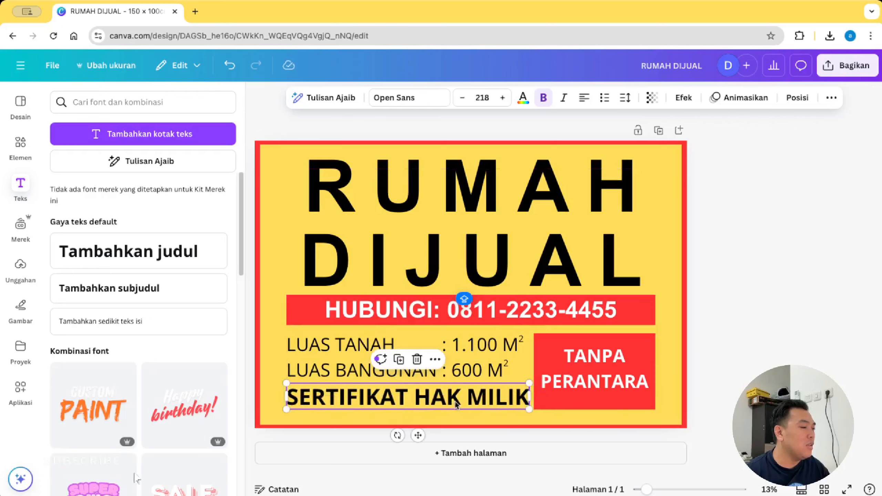
click(852, 340)
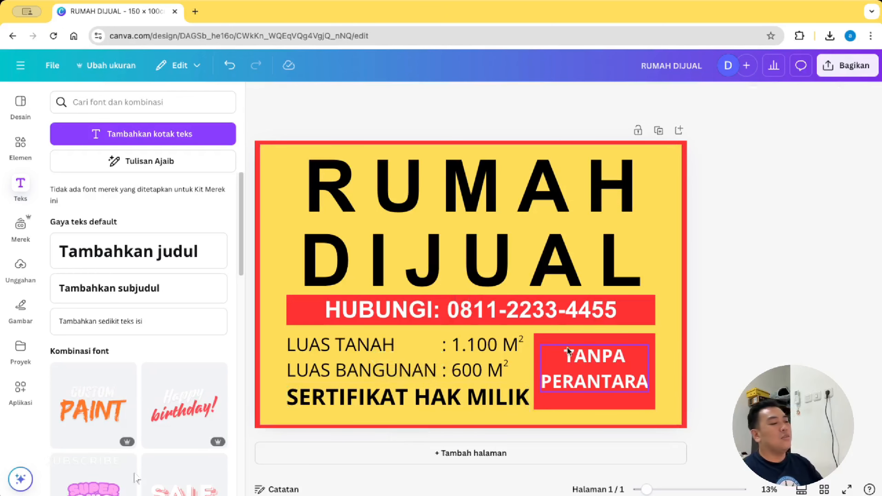
Step: Narrow the red TANPA PERANTARA box from the left, recentre its text, then select the LUAS texts
click(537, 367)
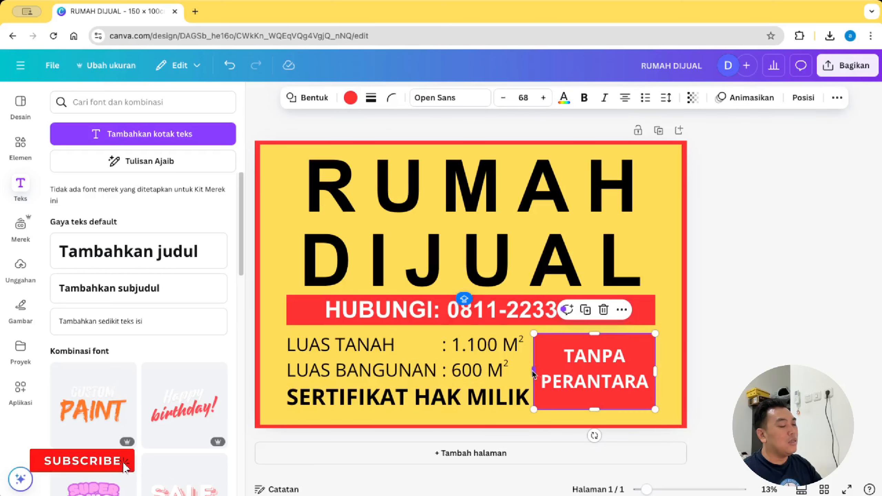
drag(534, 372, 537, 371)
click(598, 388)
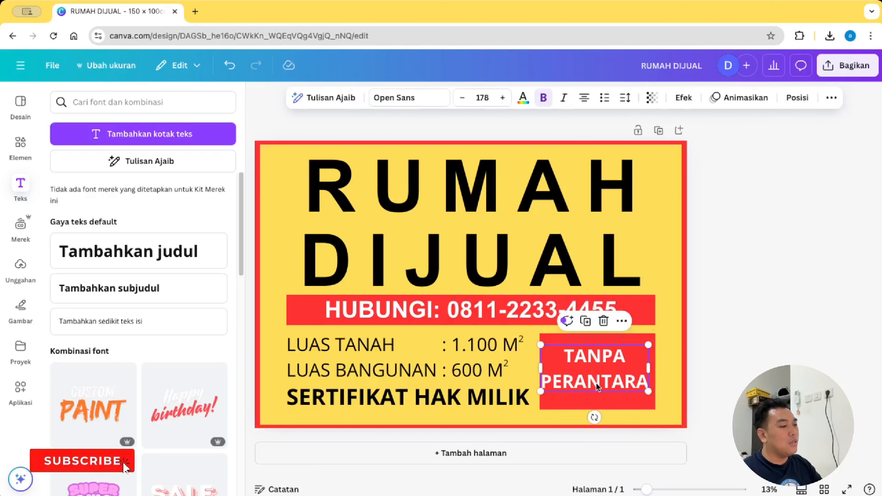
drag(597, 385, 604, 383)
click(804, 336)
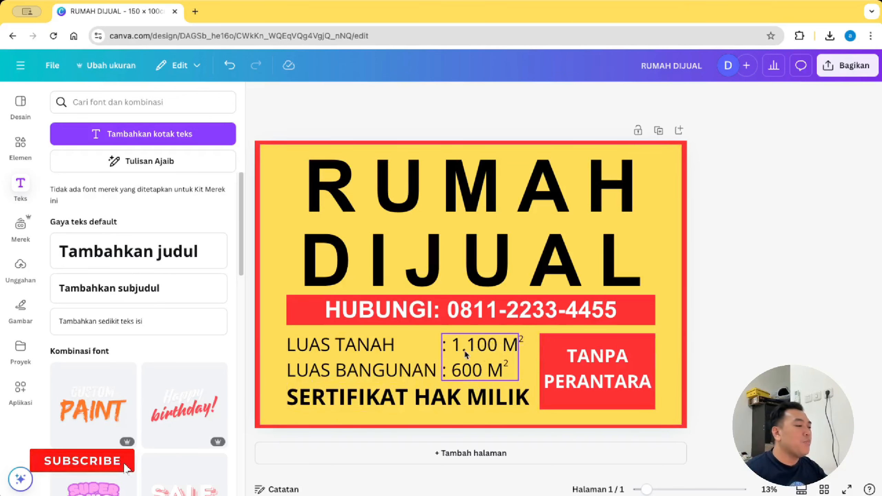
click(382, 354)
click(475, 351)
Step: Paste page 1's yellow background rectangle onto page 2
click(800, 326)
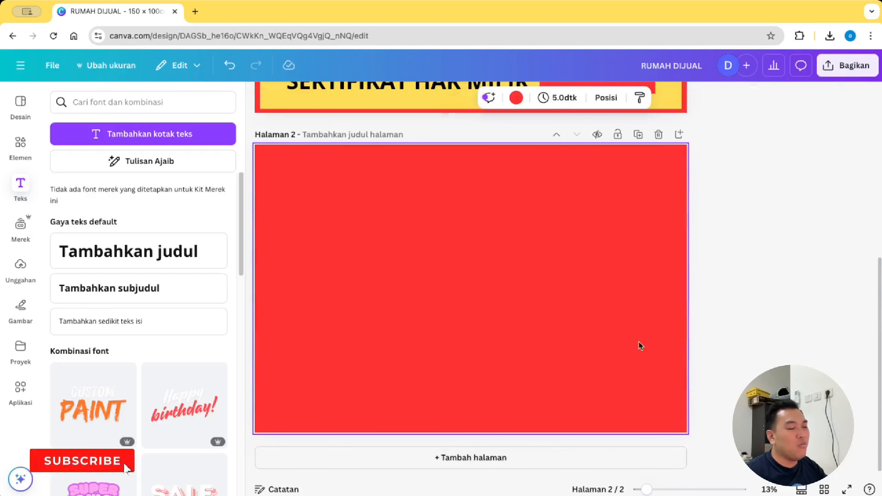
click(669, 98)
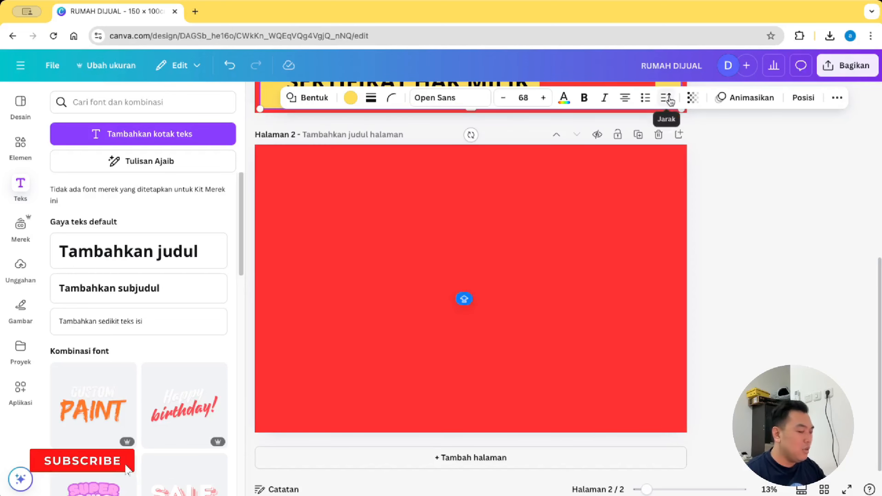
click(485, 301)
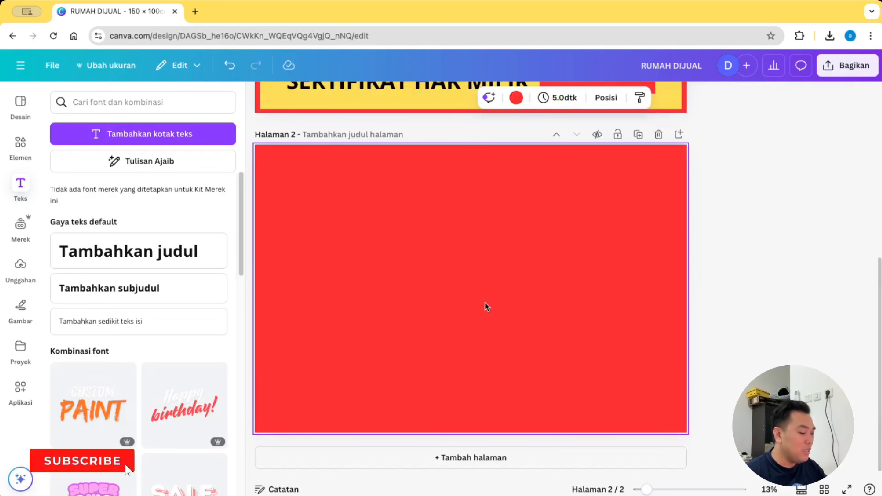
key(super+v)
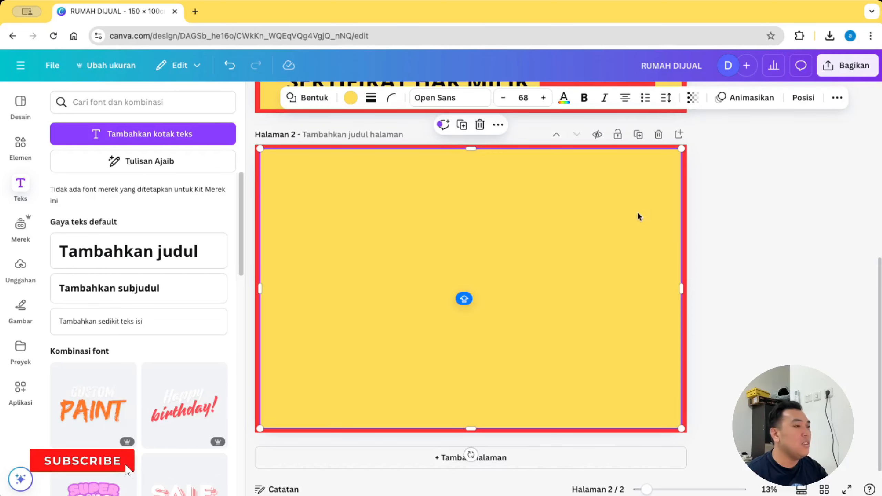
Step: Turn page 2's border black and select the RUMAH DIJUAL heading on page 1
click(687, 228)
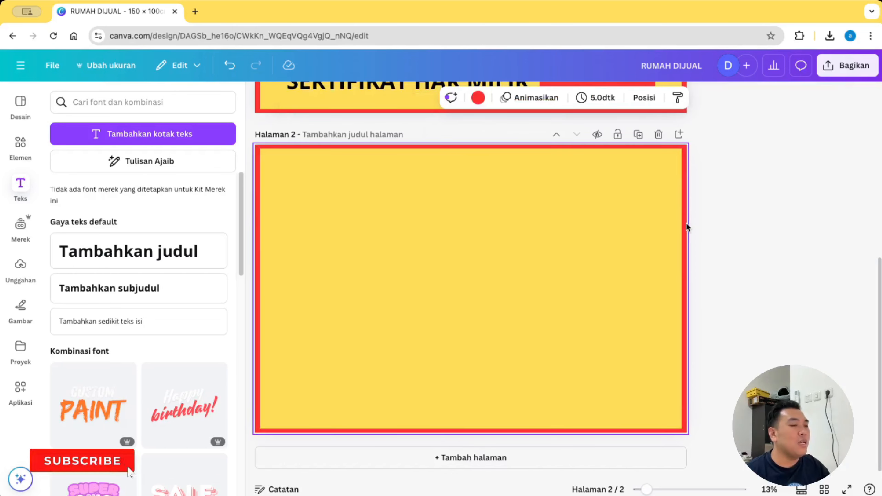
click(483, 99)
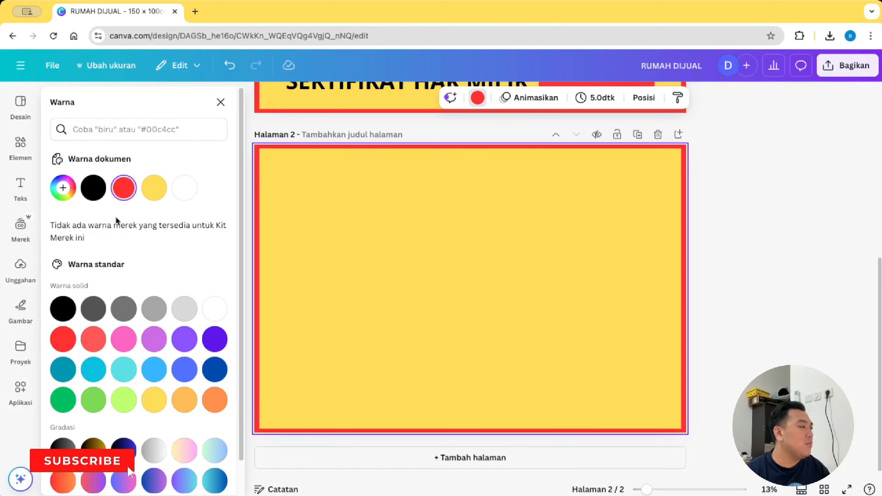
click(93, 188)
click(748, 213)
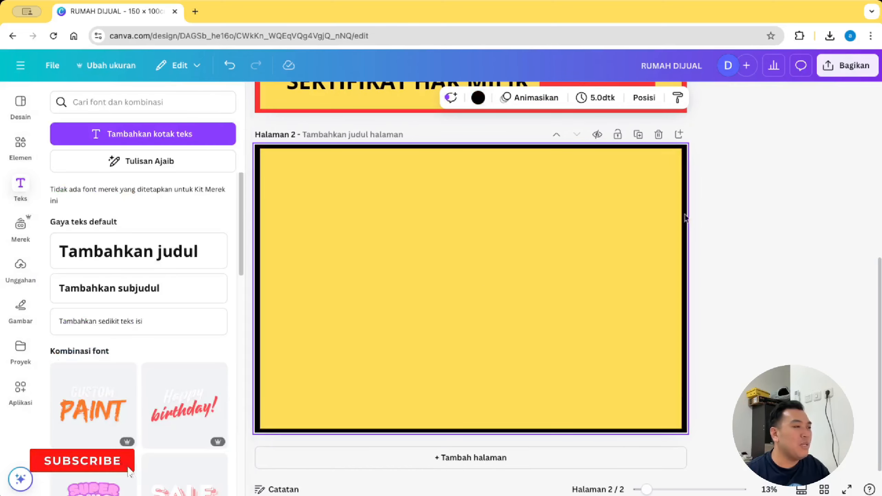
drag(880, 310, 865, 149)
click(511, 171)
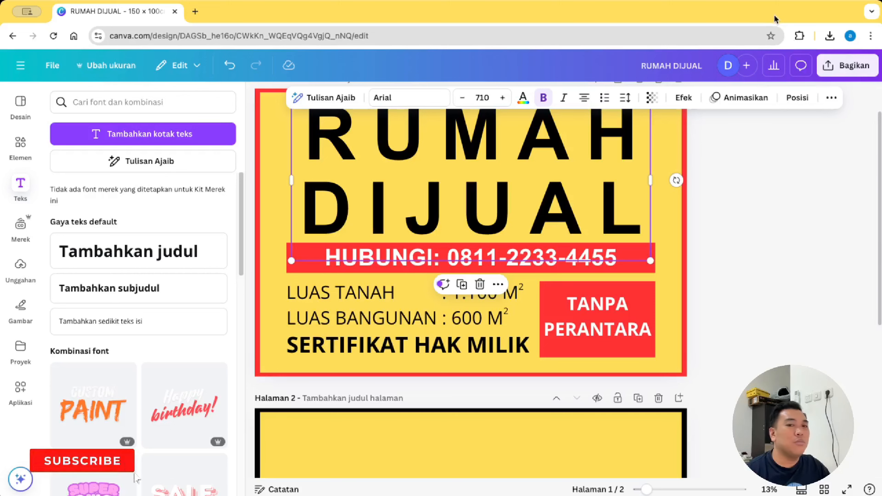
Step: Paste the RUMAH DIJUAL heading onto page 2 and retype it as 'RUMAH INI'
scroll(747, 282, down, 5)
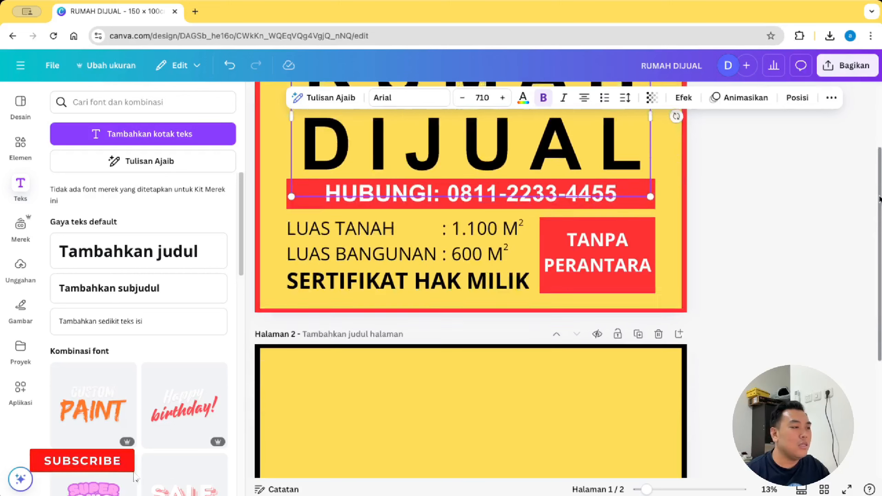
click(461, 353)
text(RUMAH DIJUAL)
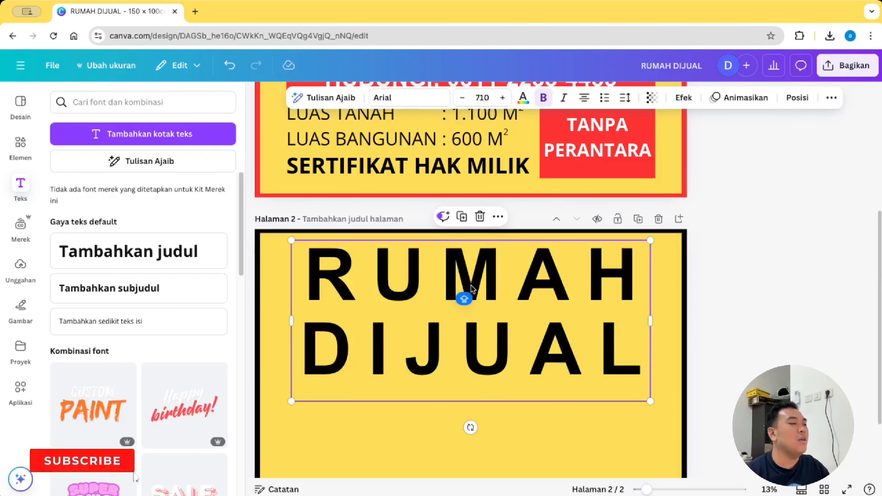
double_click(424, 328)
drag(311, 343, 633, 340)
key(BackSpace)
key(BackSpace)
key(BackSpace)
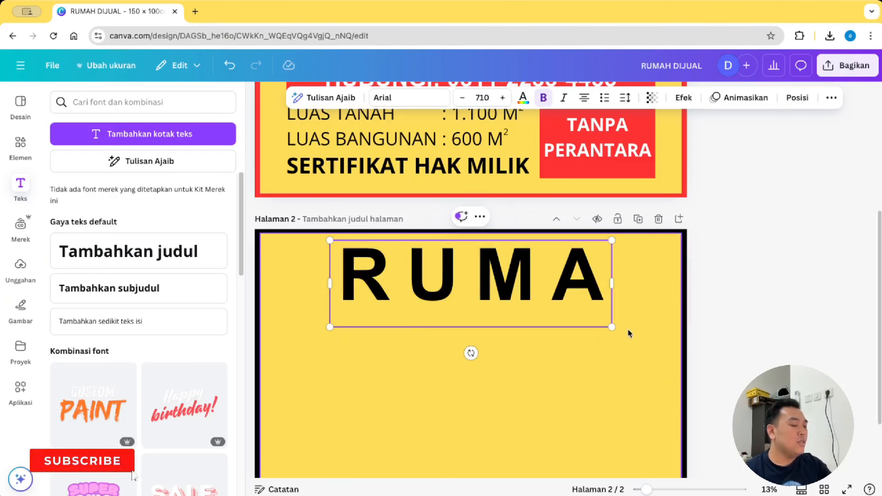
text(h)
key(Return)
text(ni)
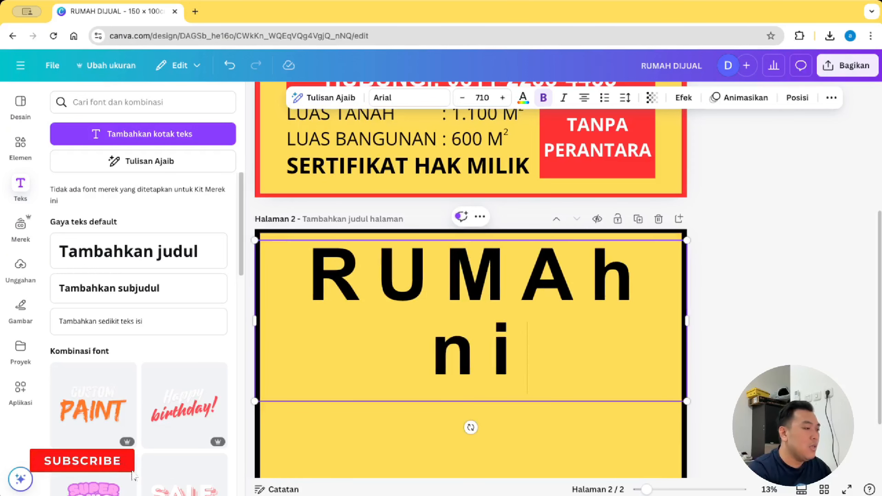
key(BackSpace)
key(BackSpace)
key(BackSpace)
key(BackSpace)
text(H)
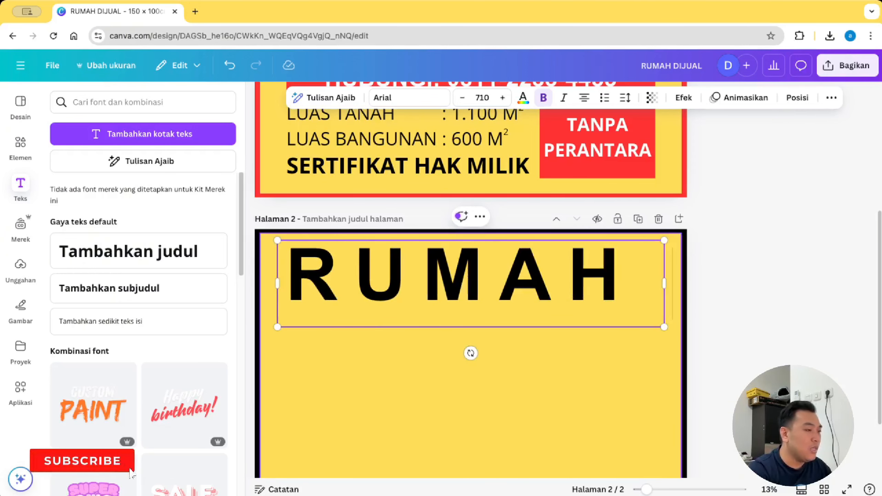
key(Return)
text(INI)
Step: Reduce the RUMAH INI letter spacing to 119 and shrink it onto one line
key(ctrl+a)
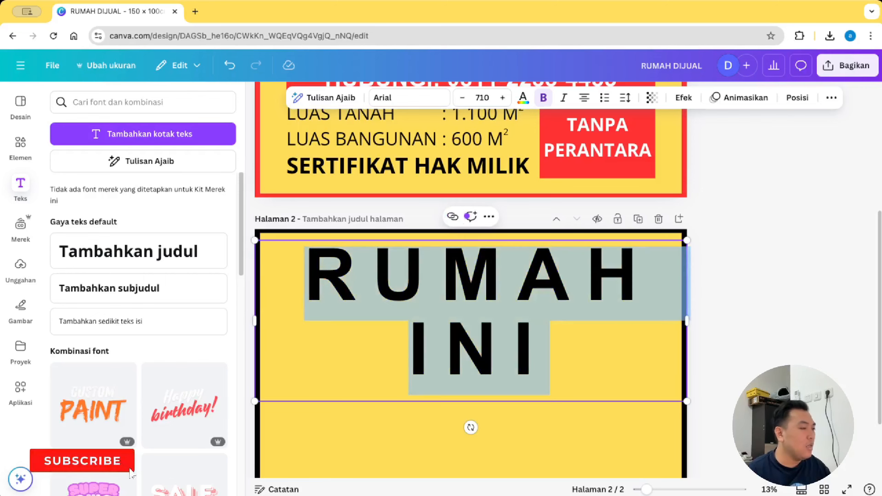
click(624, 102)
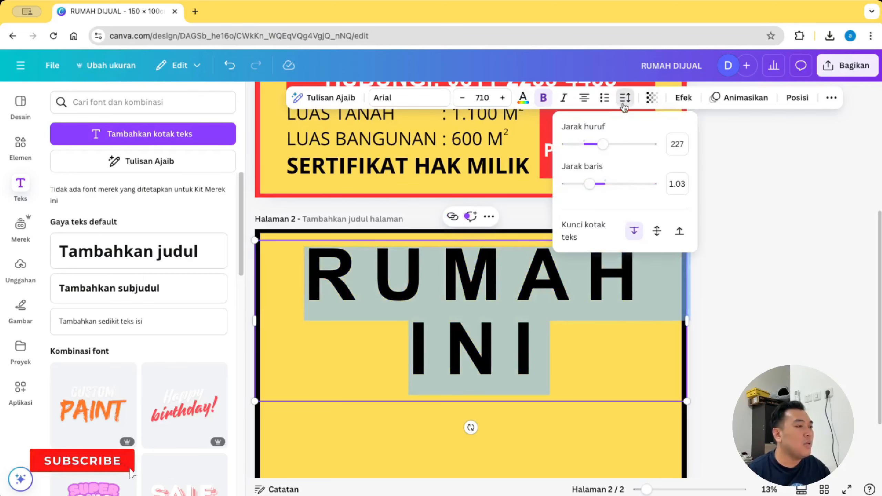
drag(604, 149, 594, 149)
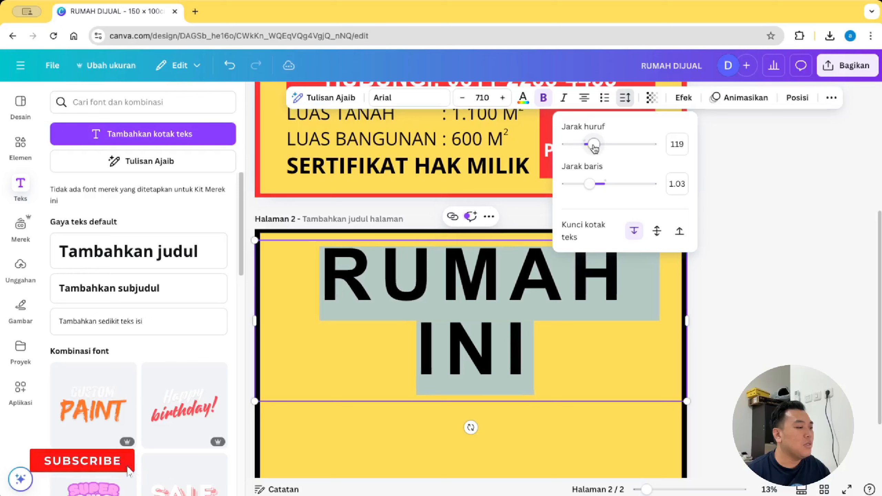
drag(687, 401, 635, 271)
click(782, 270)
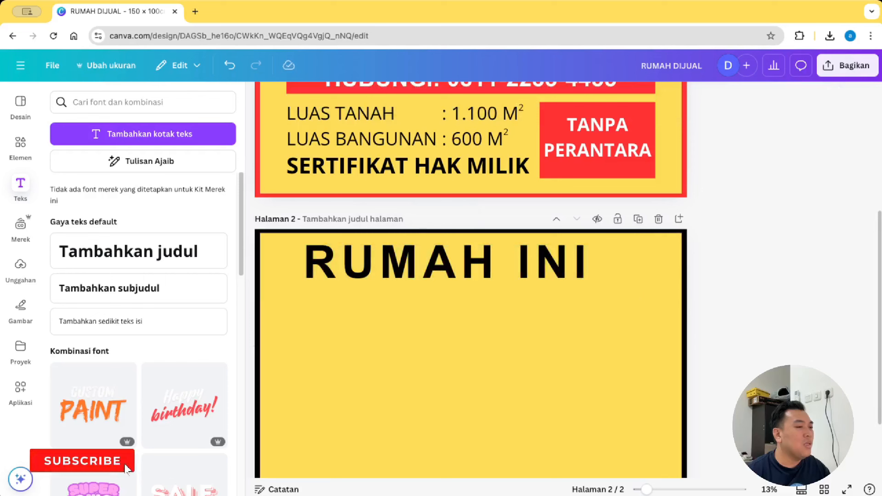
Step: Position RUMAH INI centred across the top of page 2
scroll(880, 240, down, 3)
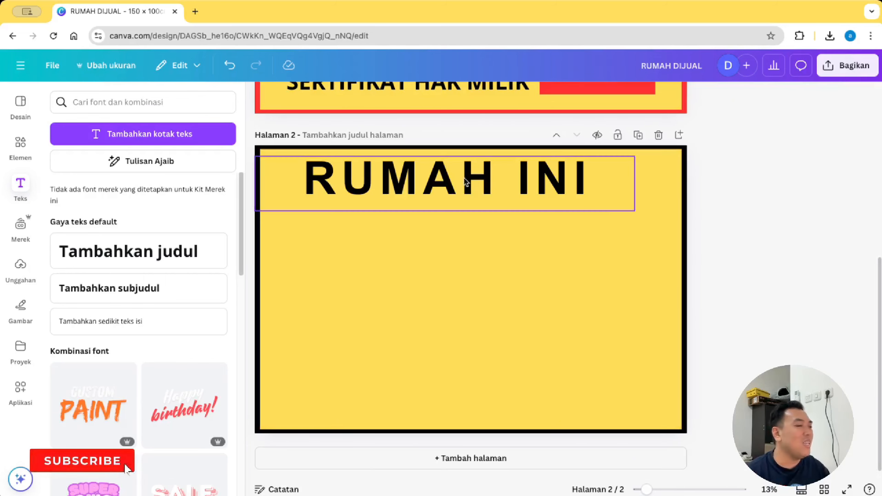
drag(466, 183, 513, 194)
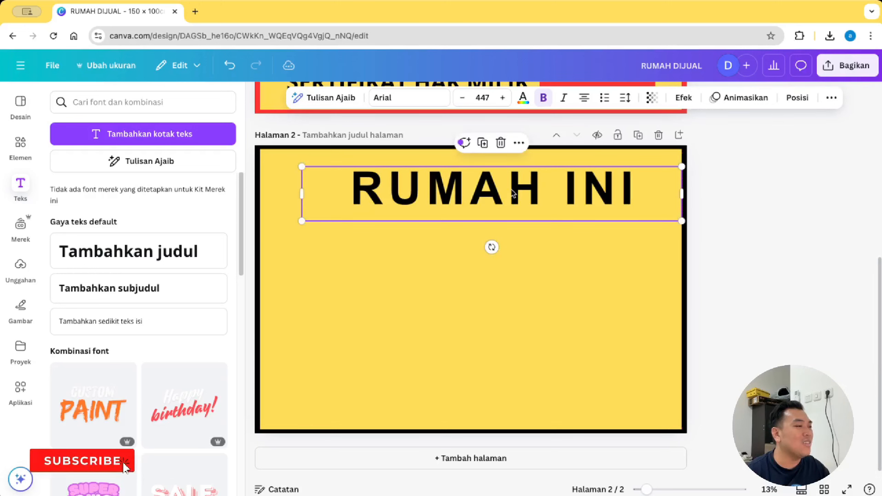
drag(682, 193, 601, 194)
drag(520, 199, 568, 200)
click(707, 209)
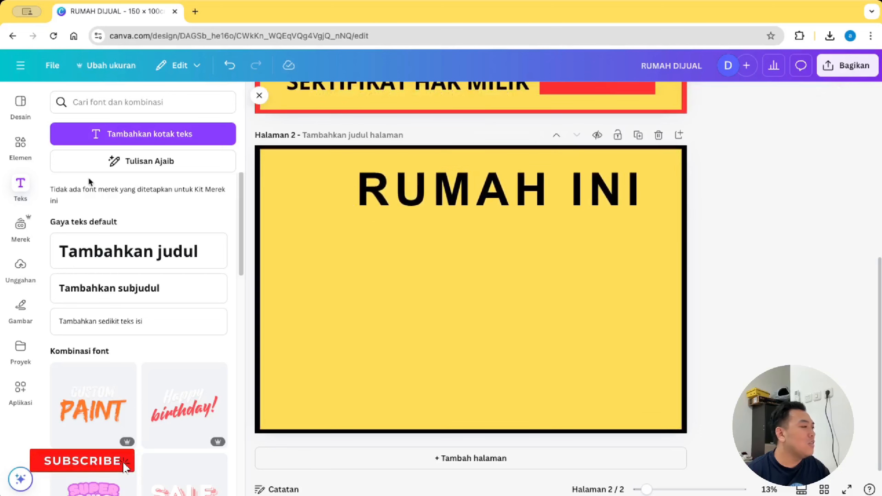
click(12, 155)
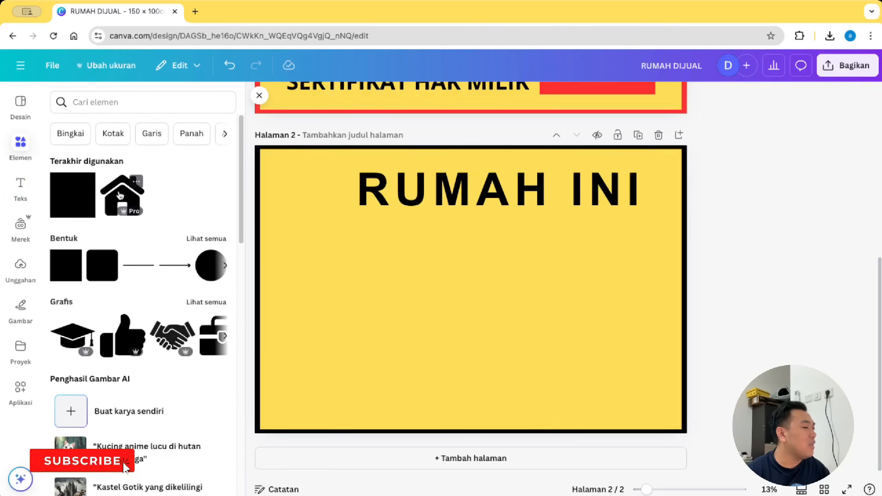
Step: Add a black house icon from a 'home' search, sized and placed left of RUMAH INI
click(139, 102)
text(home)
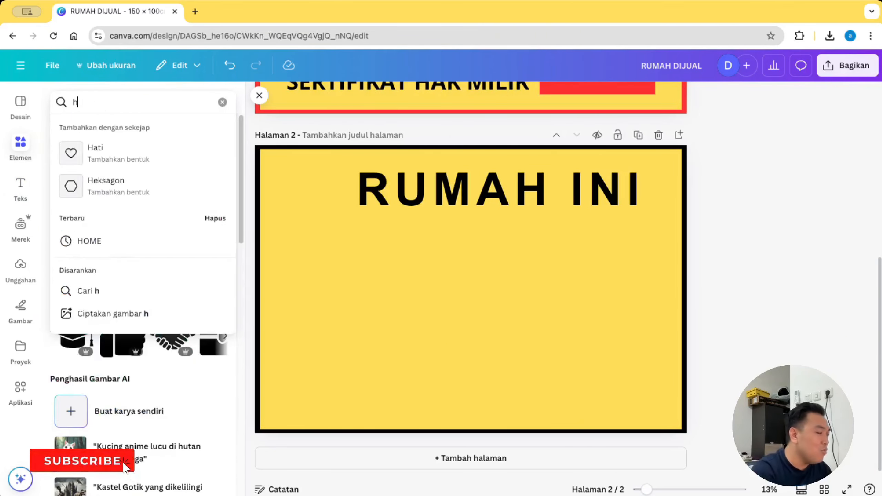
click(89, 152)
drag(172, 222, 279, 182)
drag(299, 199, 317, 190)
Step: Centre the house icon and RUMAH INI together and nudge the icon up to line up
shift+click(450, 193)
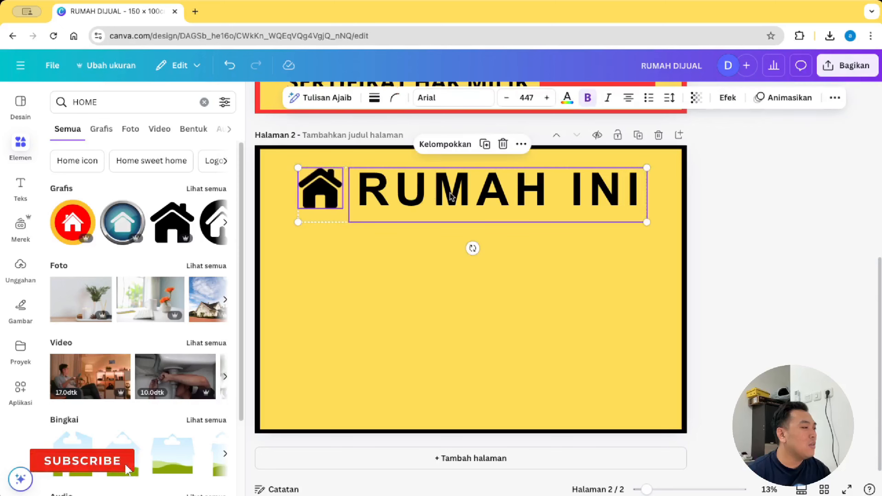
drag(450, 193, 448, 193)
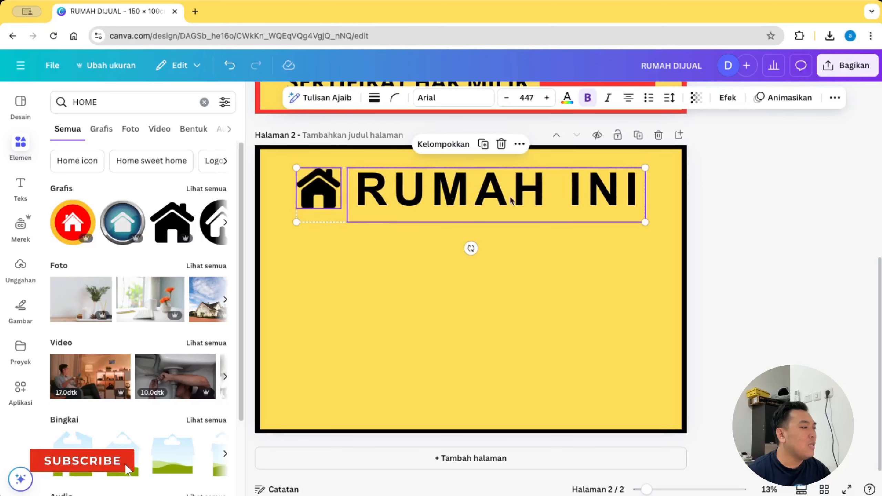
click(720, 216)
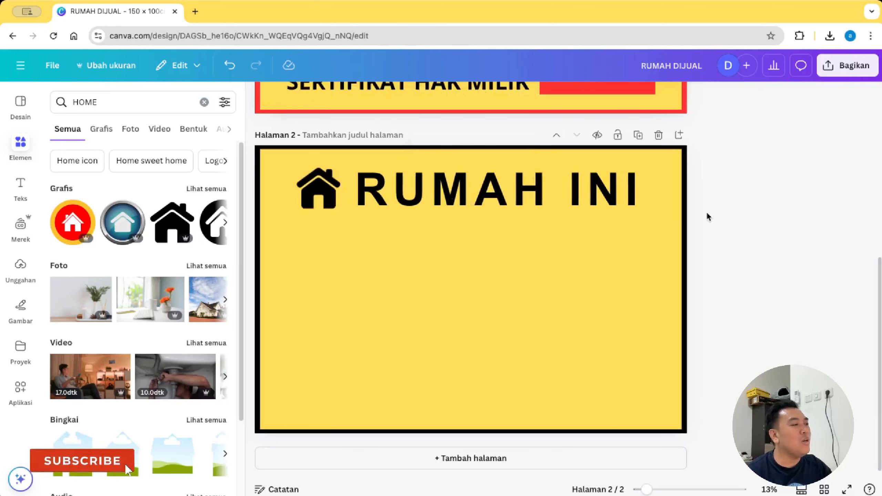
click(317, 189)
key(Up)
key(Up)
key(Up)
key(Up)
key(Up)
key(Up)
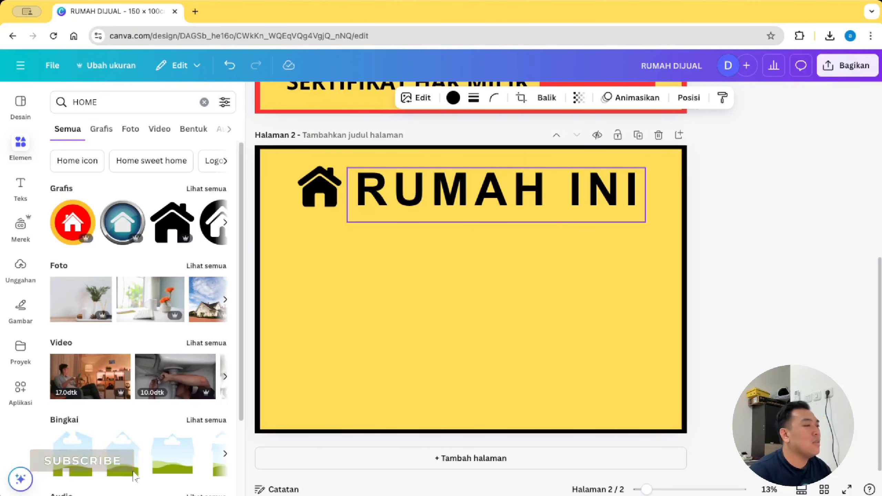
click(752, 210)
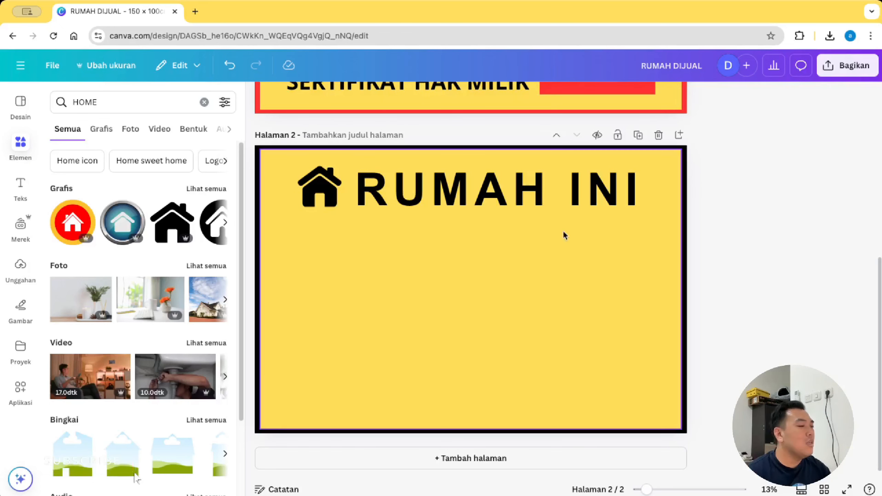
click(605, 92)
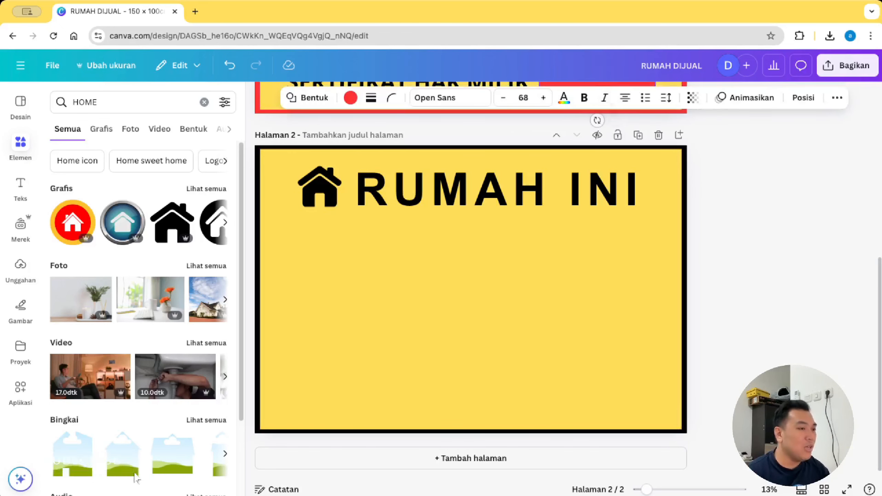
Step: Copy the red HUBUNGI contact bar from page 1 onto page 2
scroll(858, 205, up, 3)
click(471, 126)
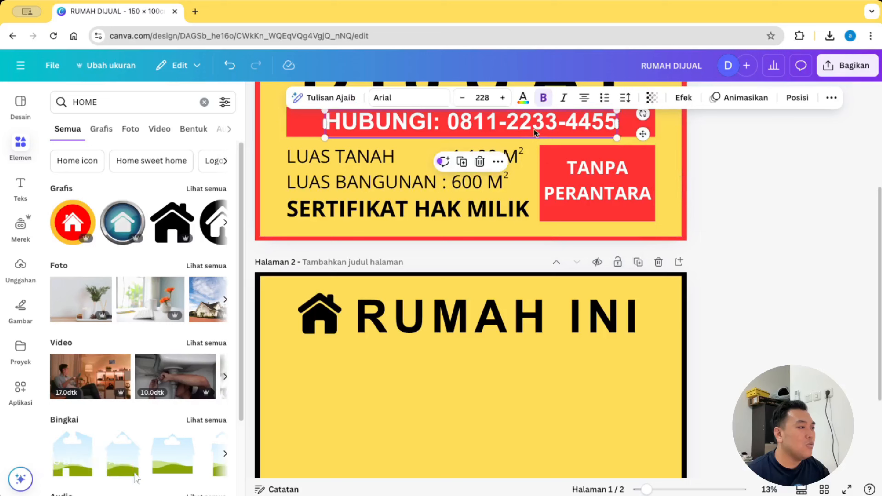
shift+click(301, 126)
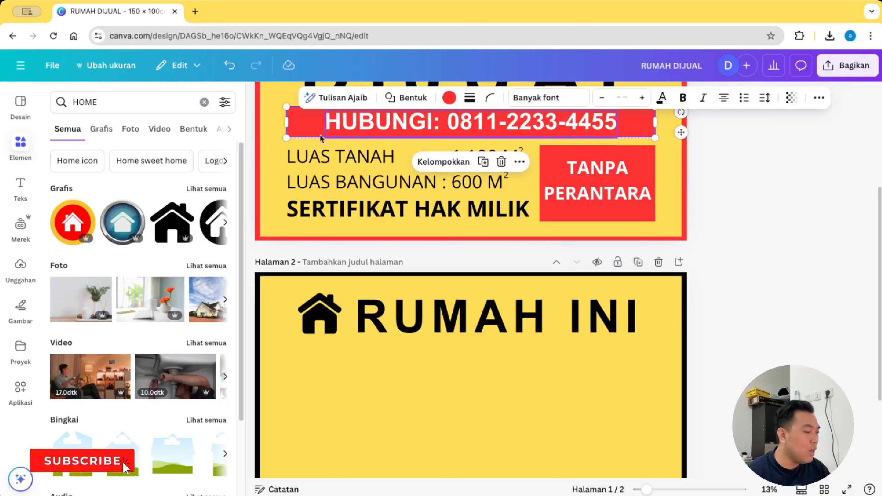
key(ctrl+c)
click(377, 386)
key(ctrl+v)
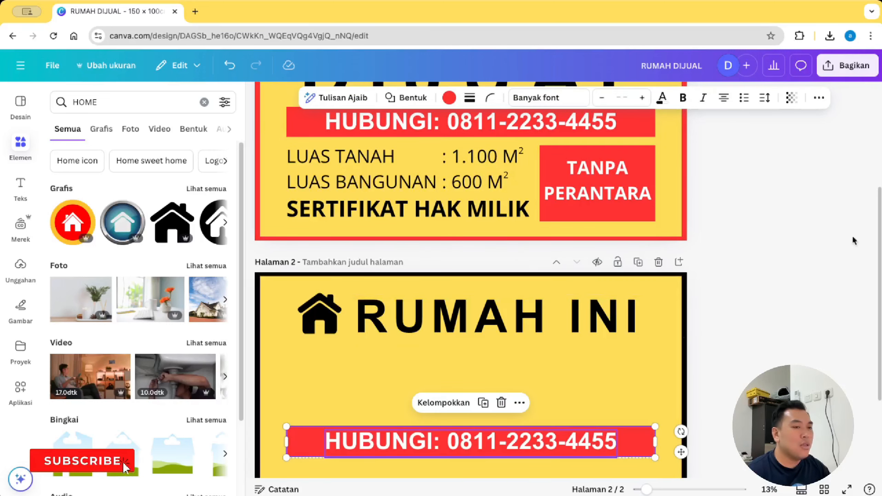
Step: Move the red bar up under RUMAH INI, make it narrower and taller, and place its text inside
scroll(869, 255, down, 3)
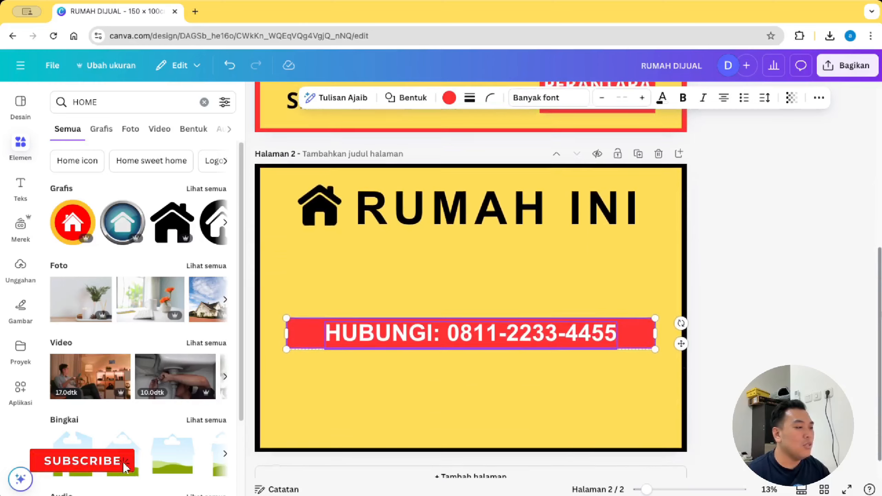
click(741, 288)
drag(622, 328, 618, 244)
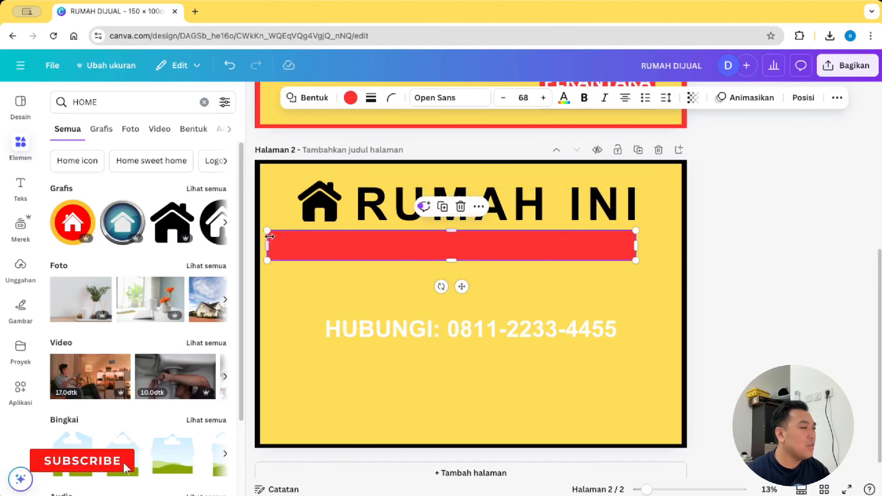
drag(270, 237, 303, 250)
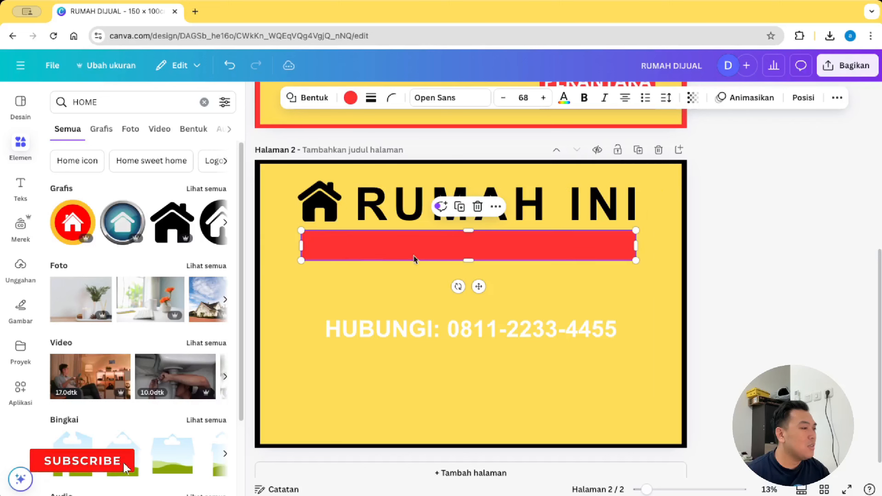
drag(466, 261, 471, 296)
click(635, 330)
click(539, 342)
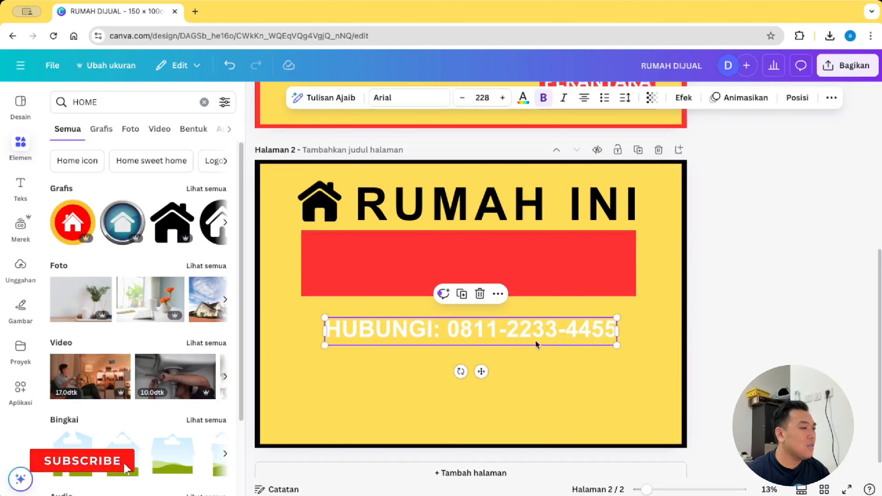
drag(539, 342, 534, 269)
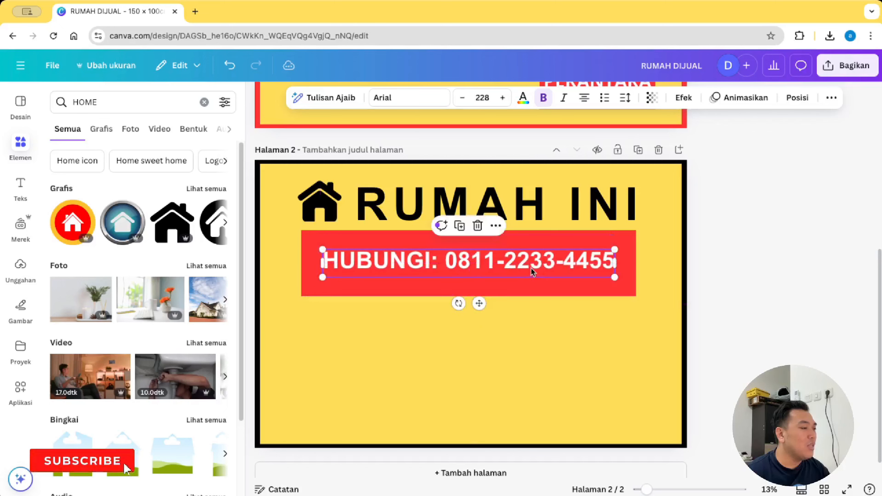
double_click(533, 270)
Step: Retype the bar text as a large 'DIJUAL' centred on the red bar, then paste the HUBUNGI text
text(di jua)
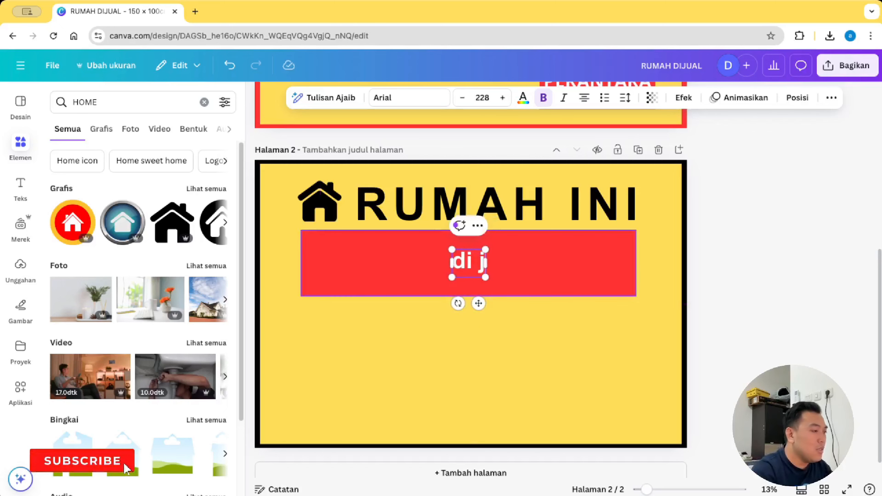
key(BackSpace)
key(BackSpace)
key(BackSpace)
key(BackSpace)
key(BackSpace)
key(BackSpace)
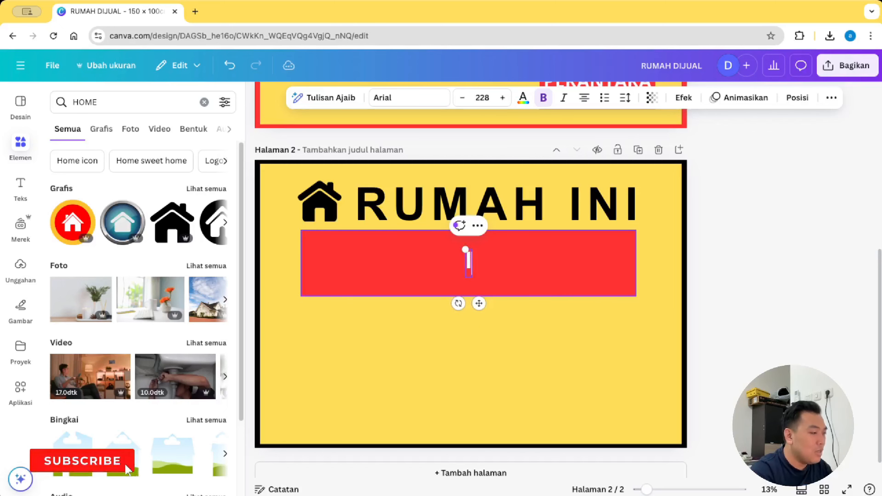
text(dijual)
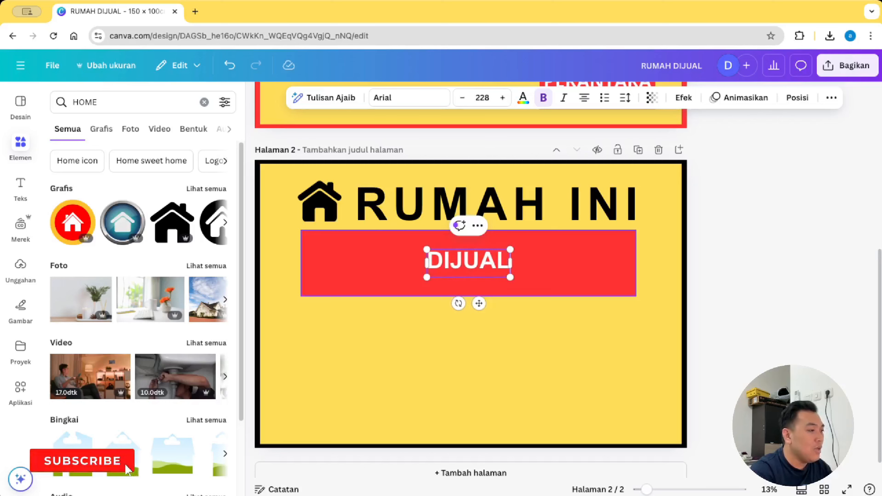
key(ctrl+a)
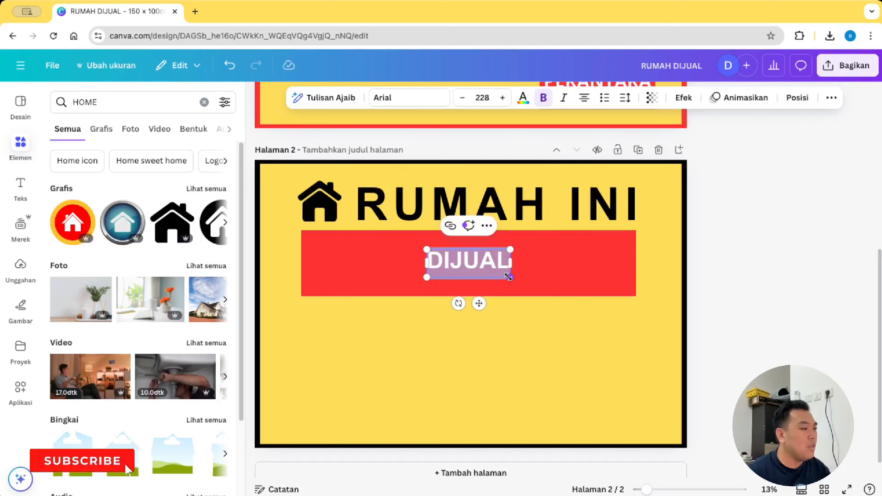
drag(509, 277, 645, 323)
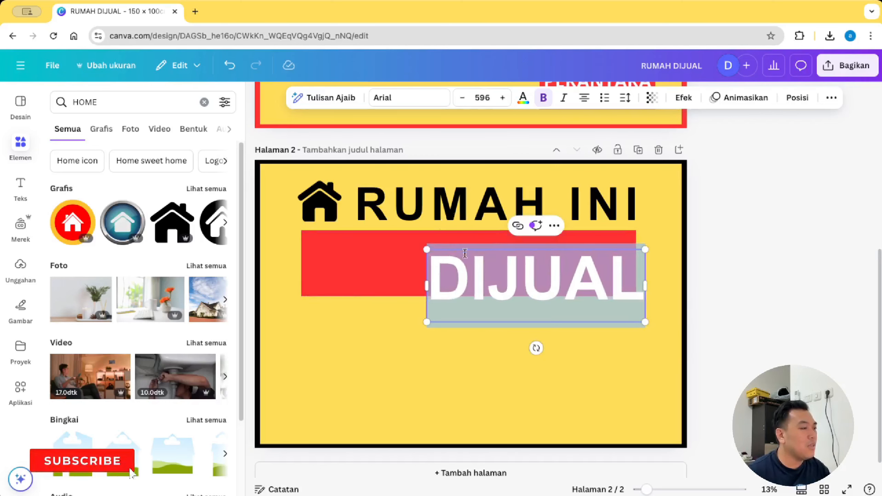
click(712, 289)
drag(565, 283, 500, 264)
key(Escape)
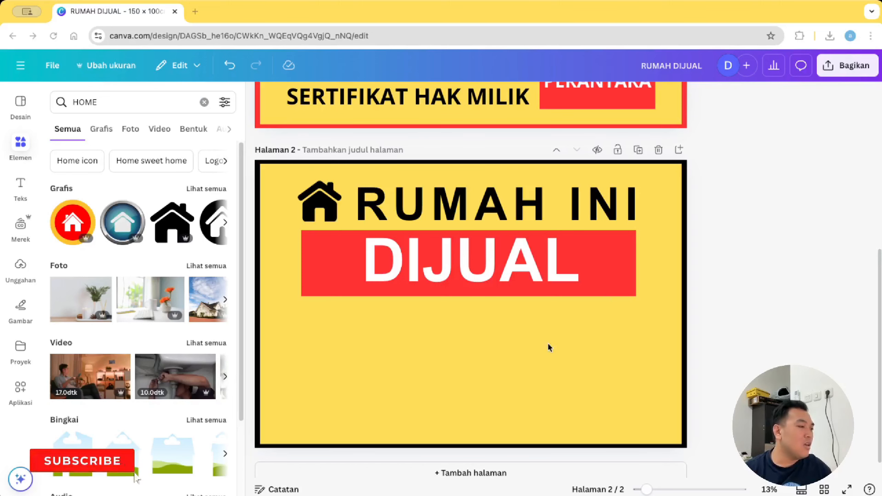
key(ctrl+v)
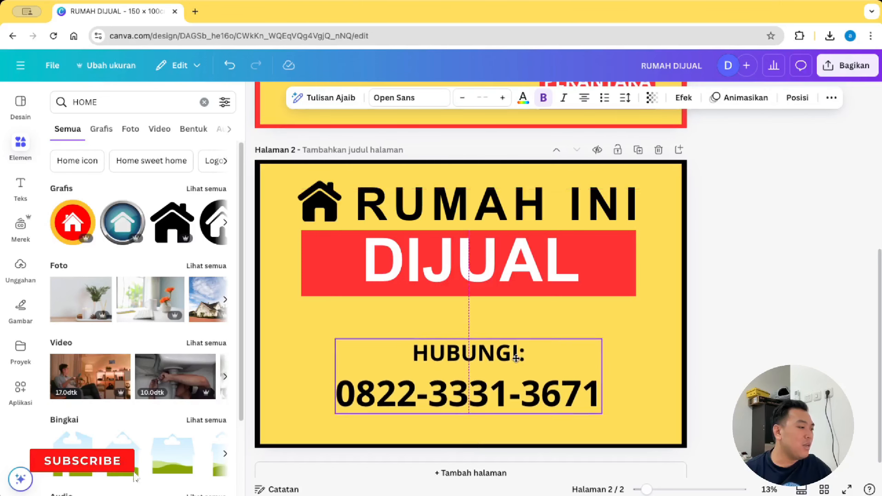
Step: Move the red DIJUAL bar and its text further down page 2
click(741, 279)
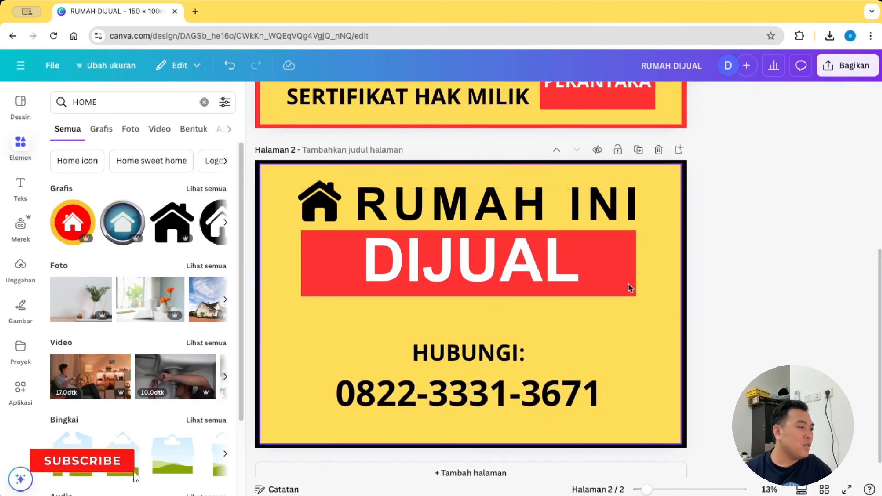
click(630, 288)
shift+click(605, 262)
drag(604, 262, 604, 287)
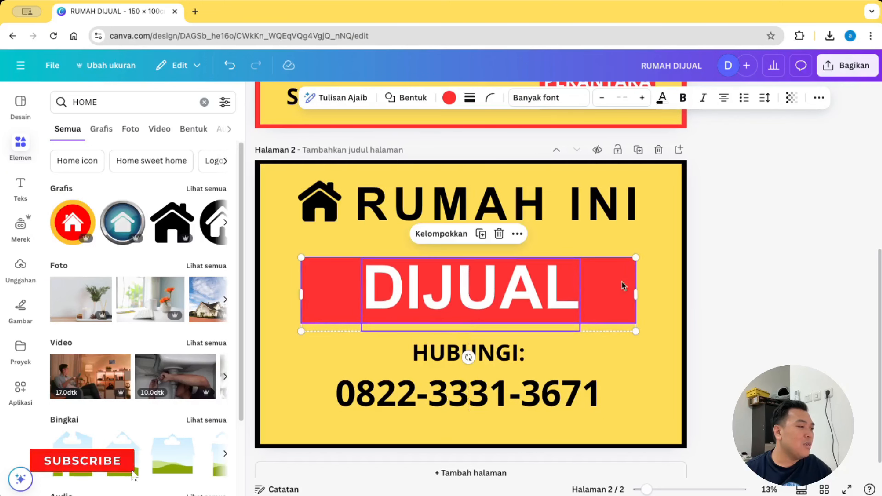
click(788, 245)
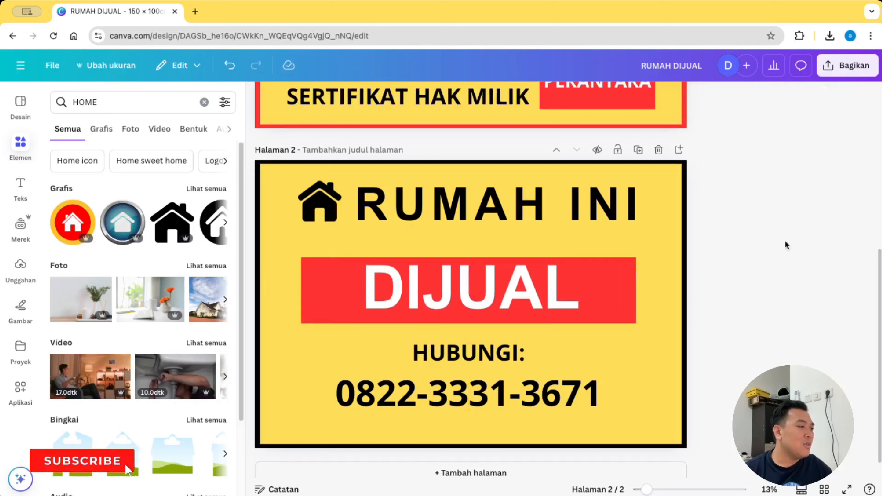
Step: Enlarge the house icon with RUMAH INI, then enlarge DIJUAL to fill the red bar
click(323, 203)
shift+click(521, 231)
drag(647, 239, 674, 248)
drag(645, 210, 627, 219)
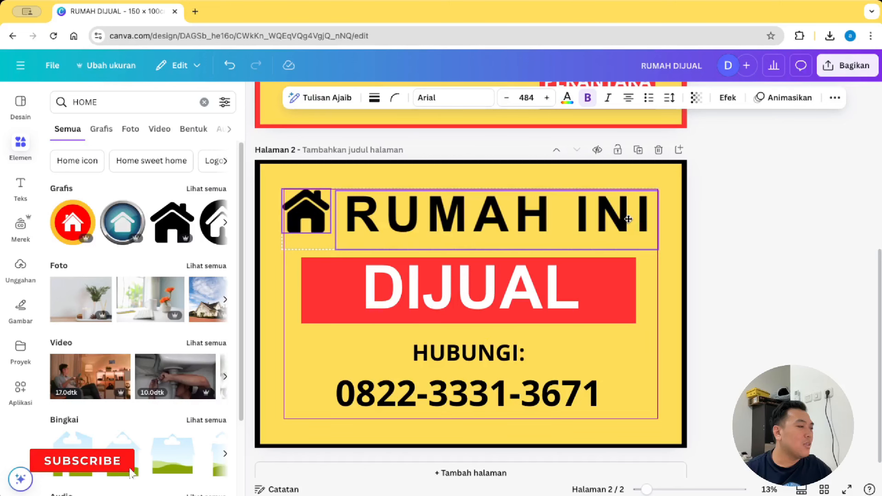
click(803, 253)
click(540, 279)
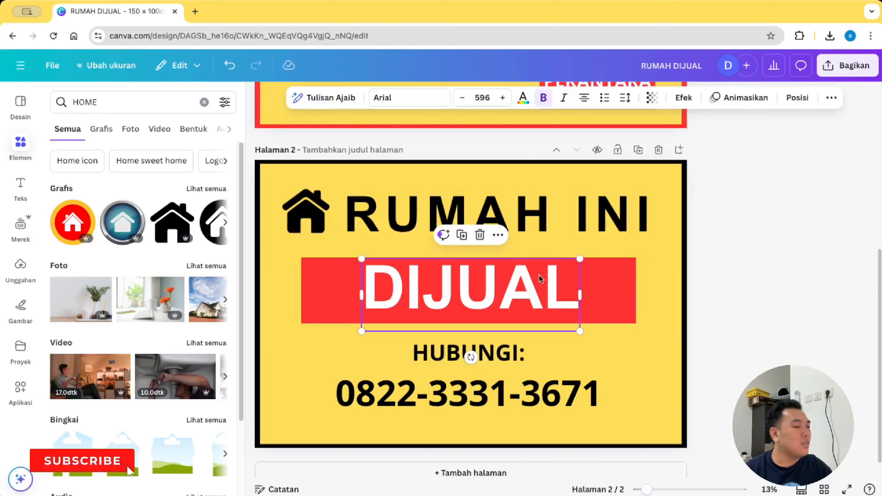
drag(579, 332, 600, 340)
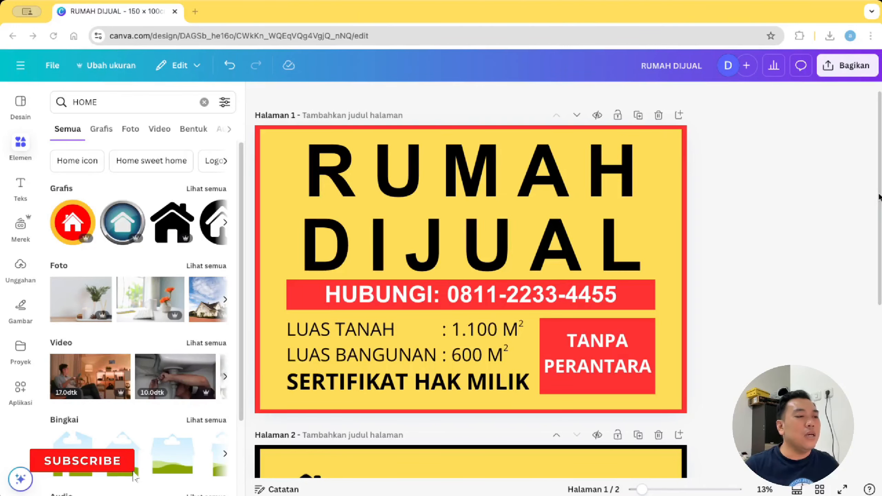
Step: Choose Print PDF as the download file type
drag(879, 197, 867, 361)
scroll(868, 361, up, 5)
click(851, 69)
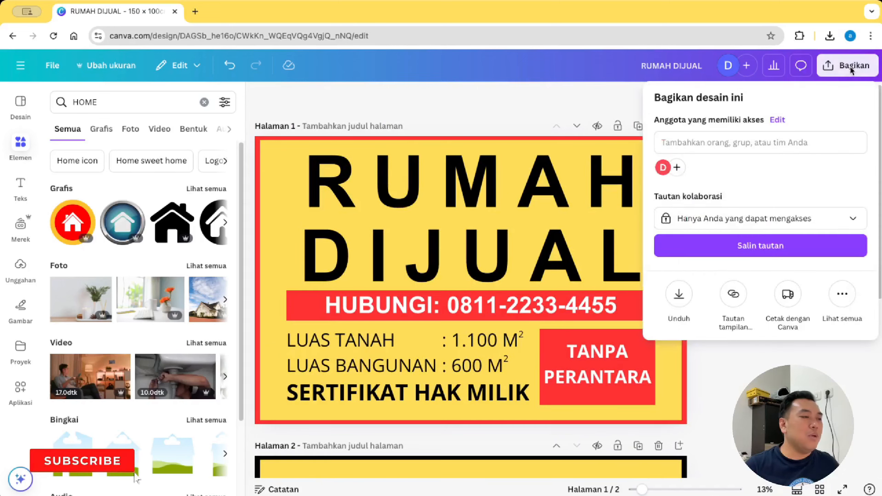
click(680, 294)
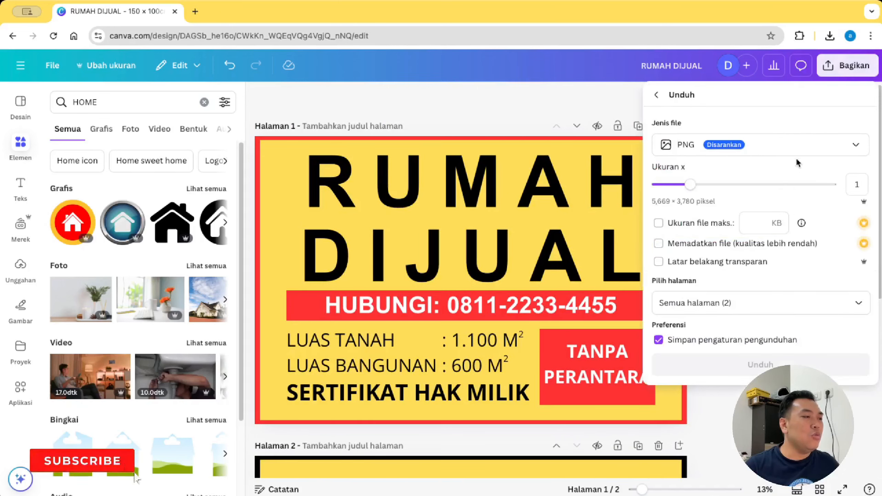
click(806, 150)
click(790, 284)
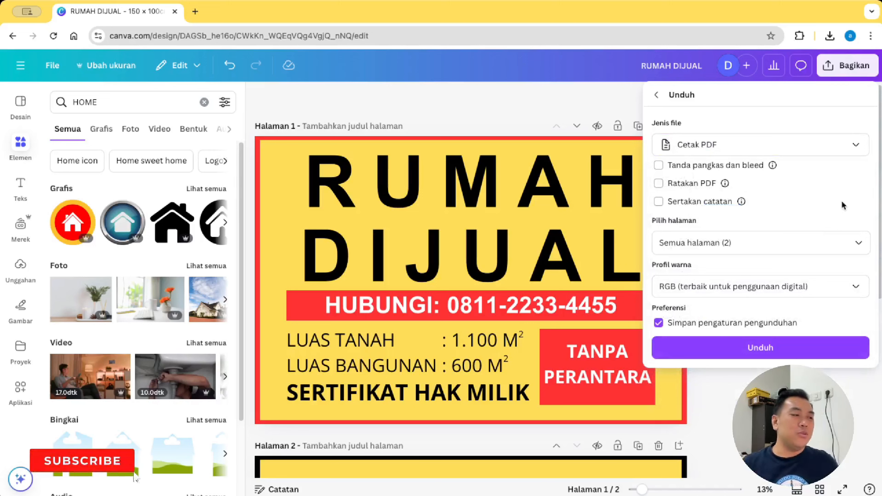
Step: Keep all pages and the RGB colour profile, then close the download panel
click(854, 244)
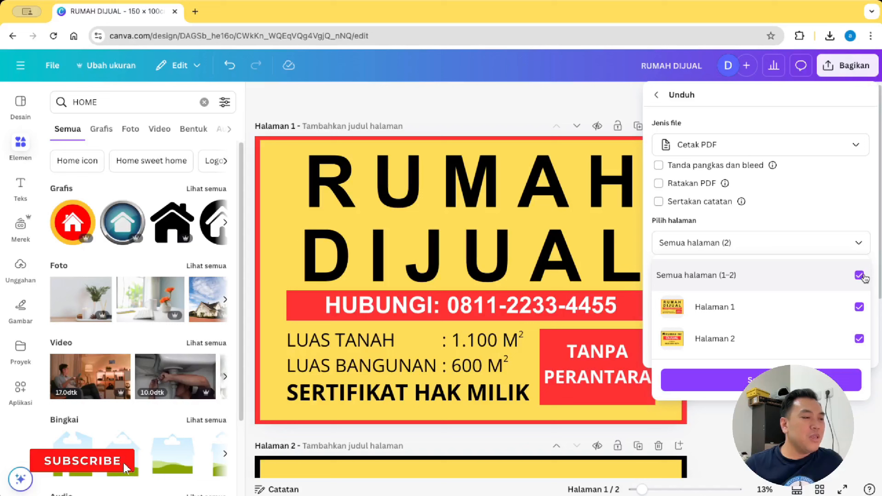
click(860, 275)
click(859, 276)
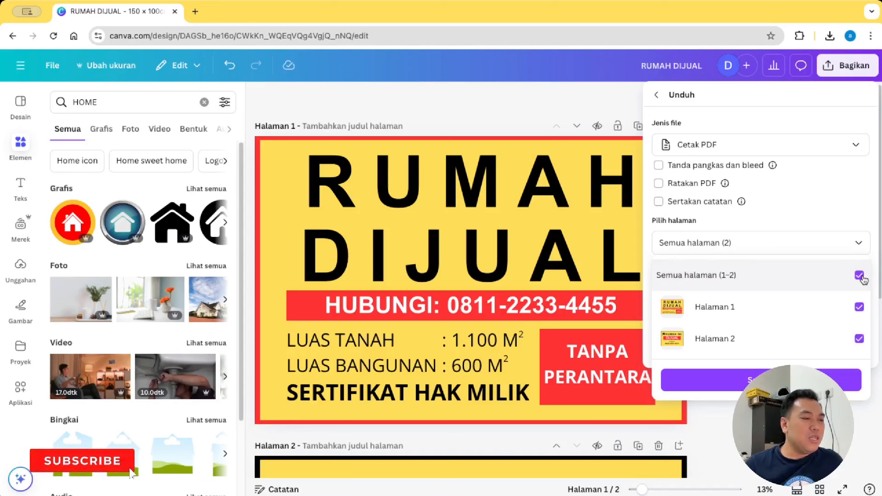
click(874, 272)
click(856, 287)
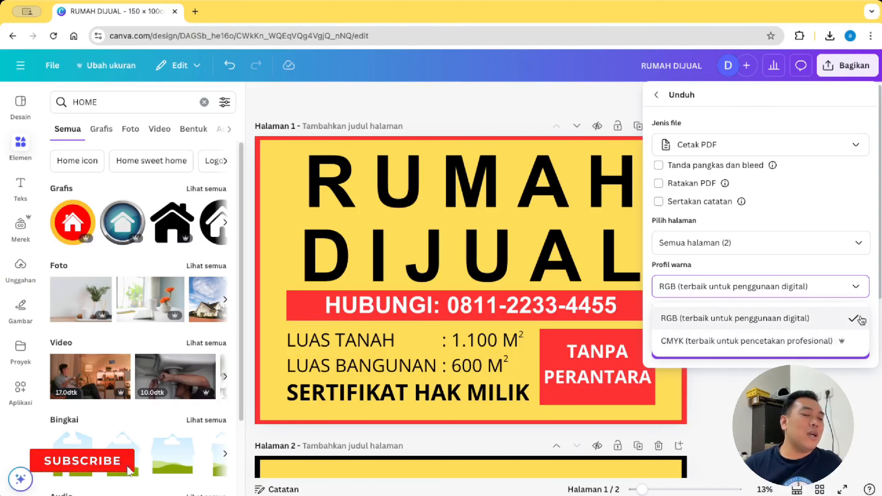
click(877, 307)
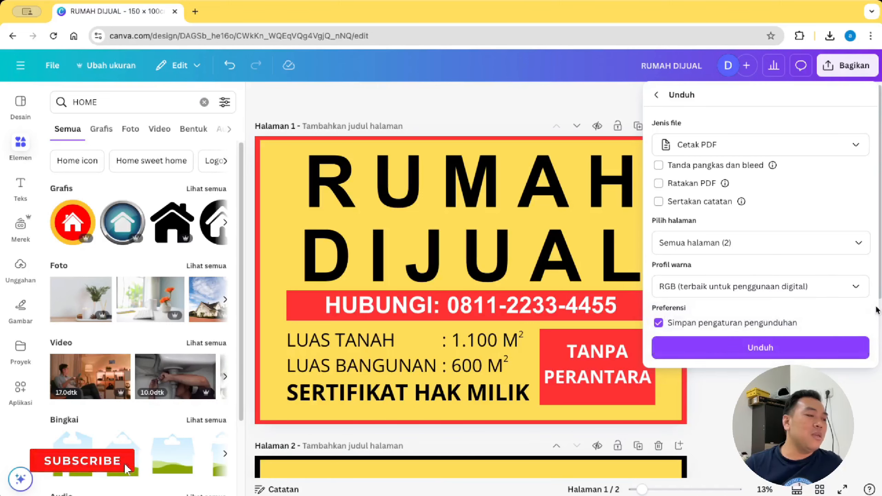
click(809, 389)
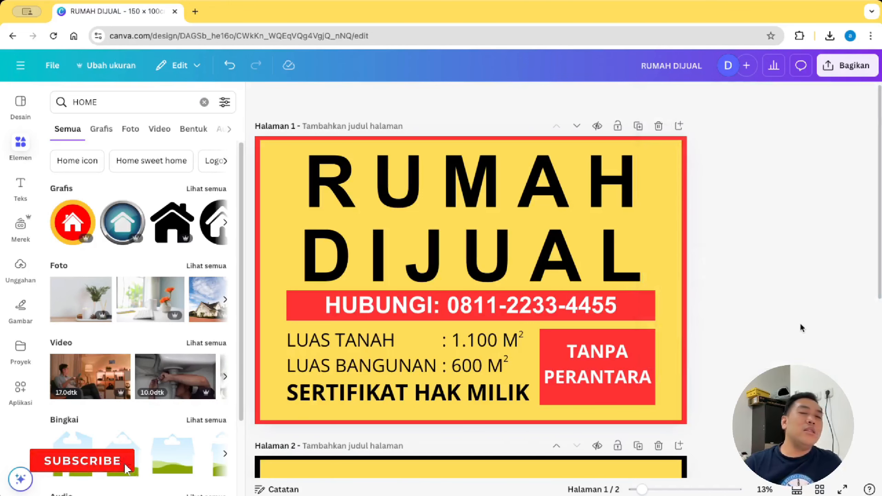